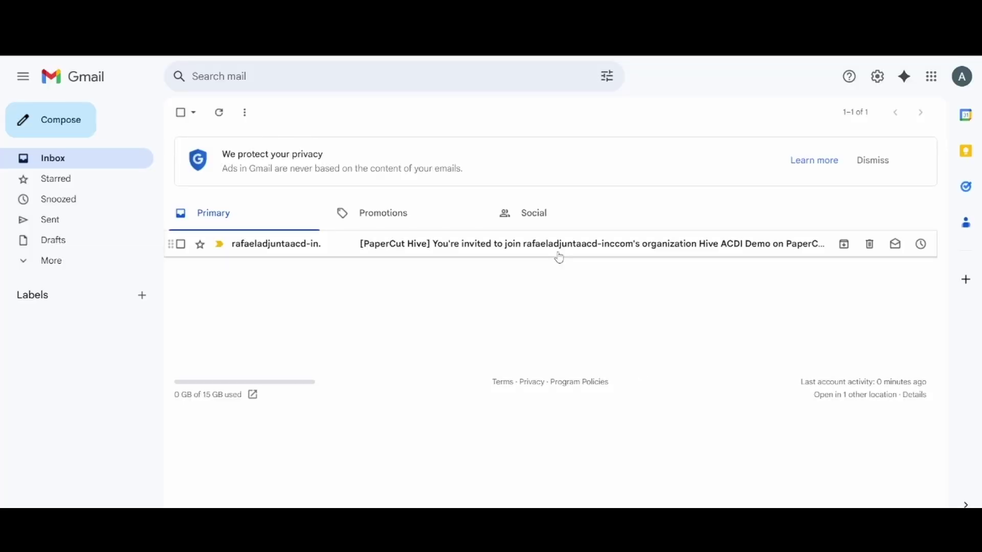
Step: Open the PaperCut Hive administrator invitation for Hive ACDI Demo and start creating the account
{"action": "left_click", "coordinate": [559, 246]}
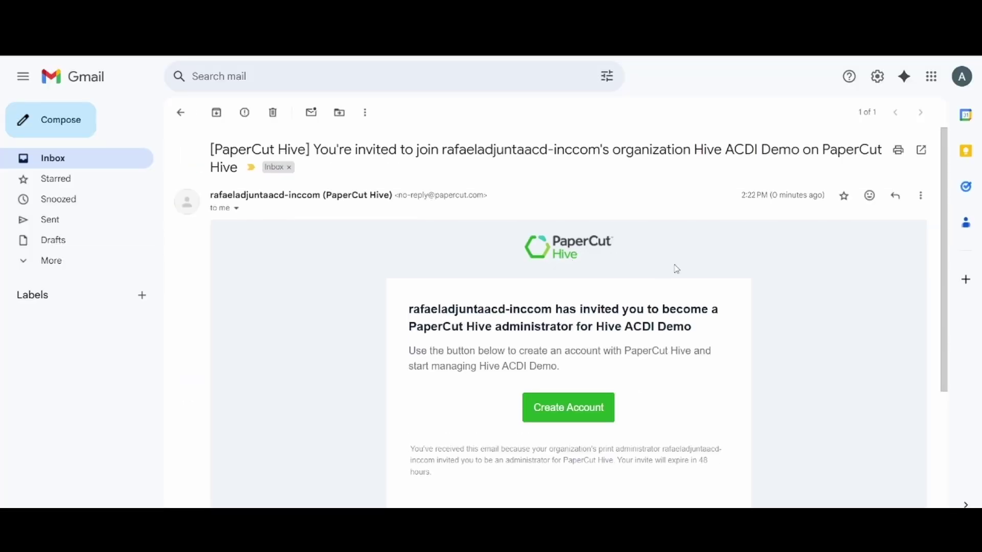
{"action": "scroll", "coordinate": [744, 365], "scroll_direction": "down", "scroll_amount": 1}
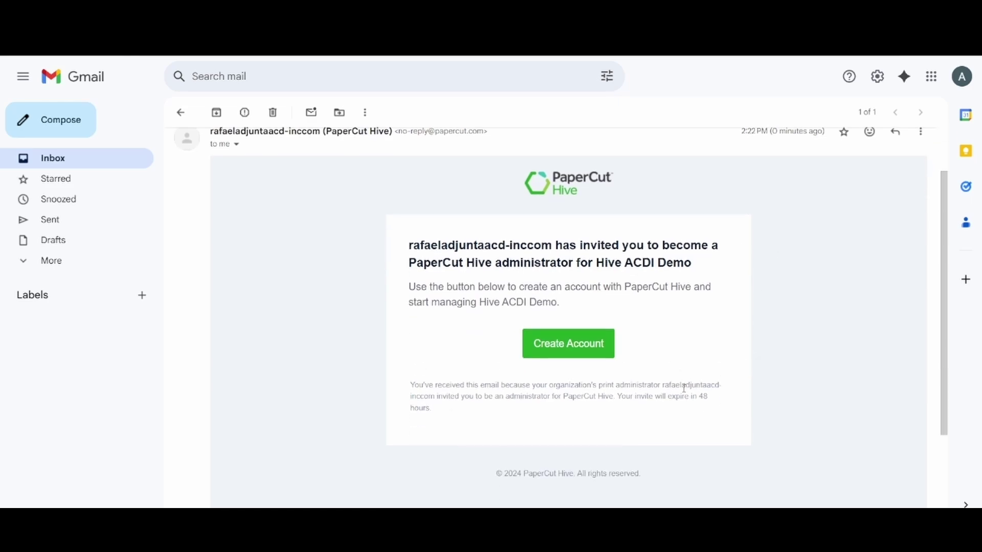
{"action": "left_click", "coordinate": [583, 357]}
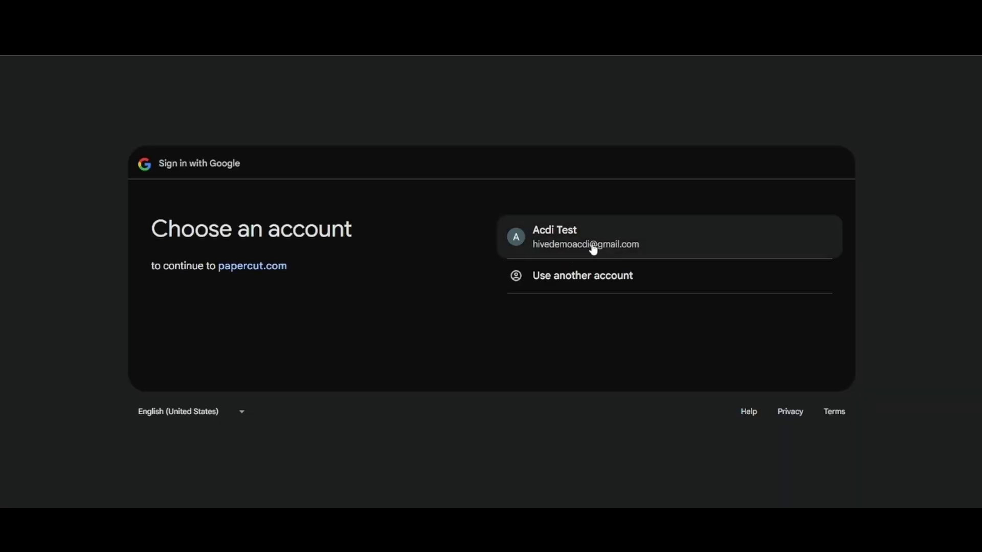
Step: Sign in to papercut.com with the Acdi Test Google account and allow sharing its details
{"action": "left_click", "coordinate": [656, 239]}
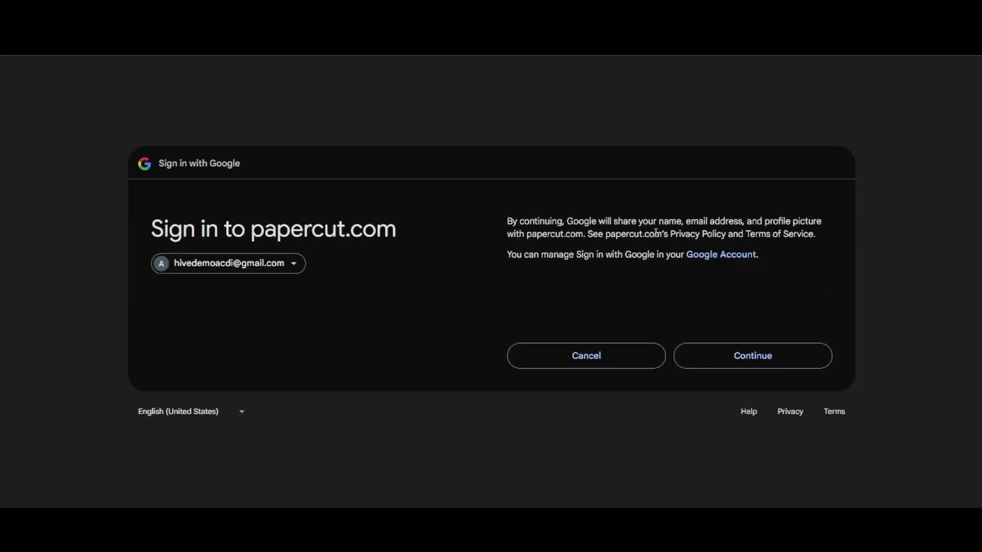
{"action": "left_click", "coordinate": [784, 369]}
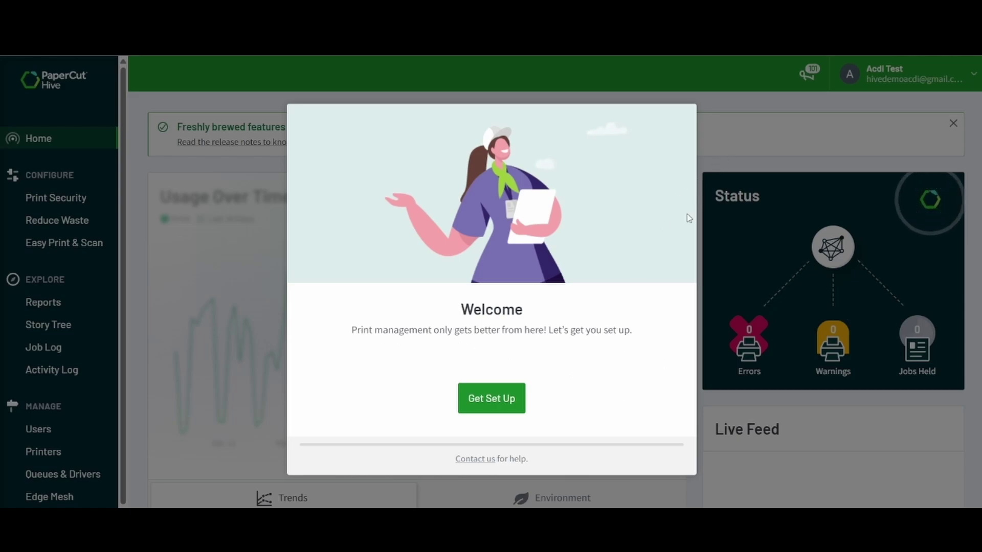
{"action": "left_click", "coordinate": [512, 400]}
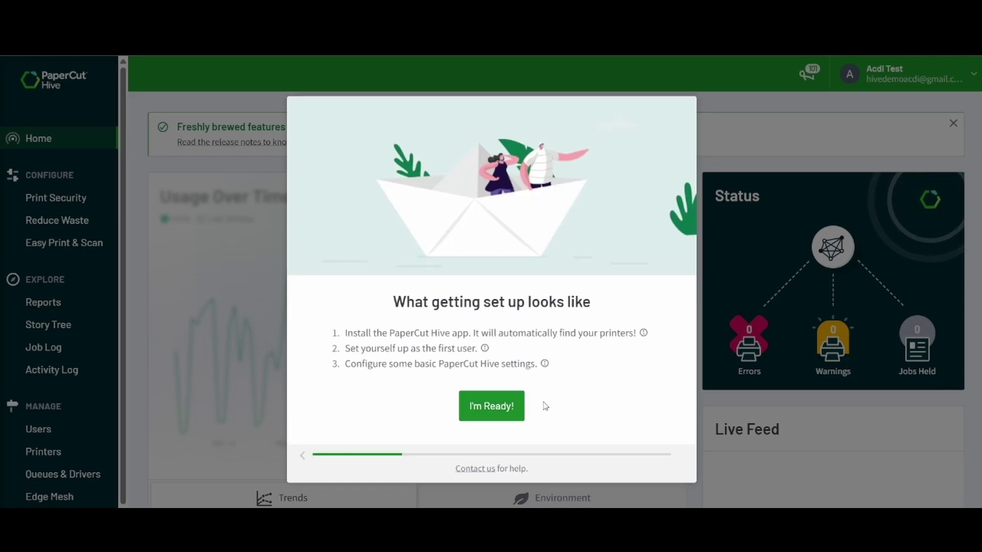
{"action": "left_click", "coordinate": [517, 421]}
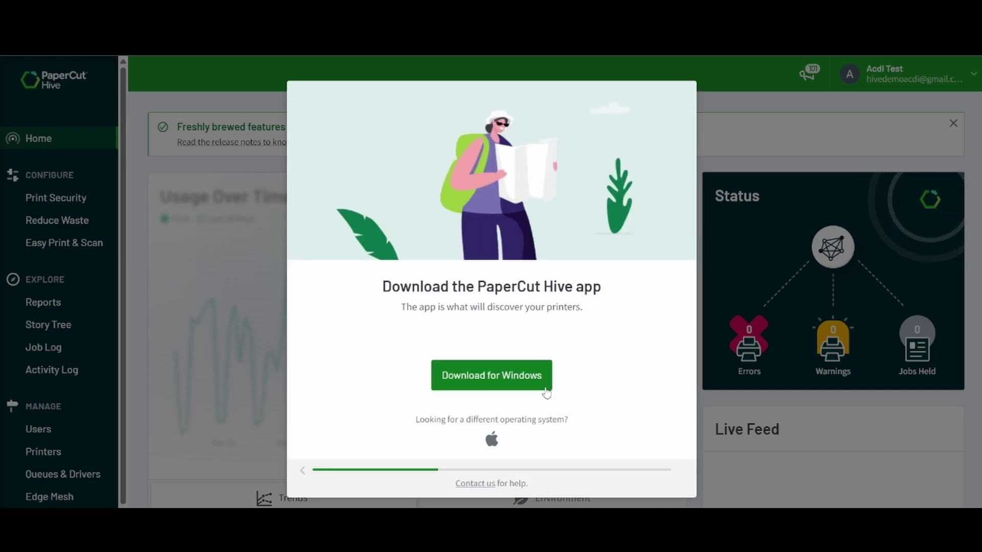
{"action": "left_click", "coordinate": [546, 391]}
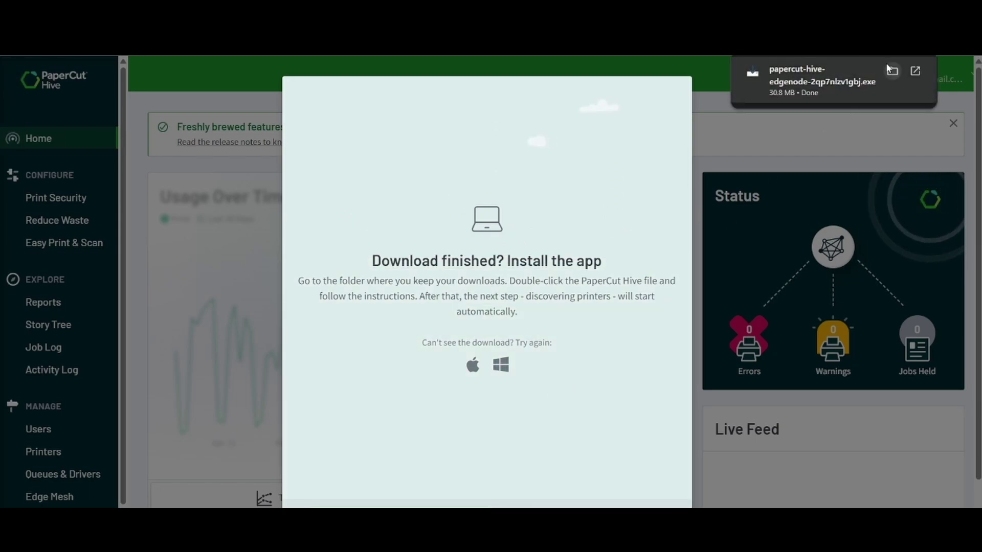
Step: Run the downloaded installer, accept the licence, keep Windows printing support and install
{"action": "left_click", "coordinate": [889, 71]}
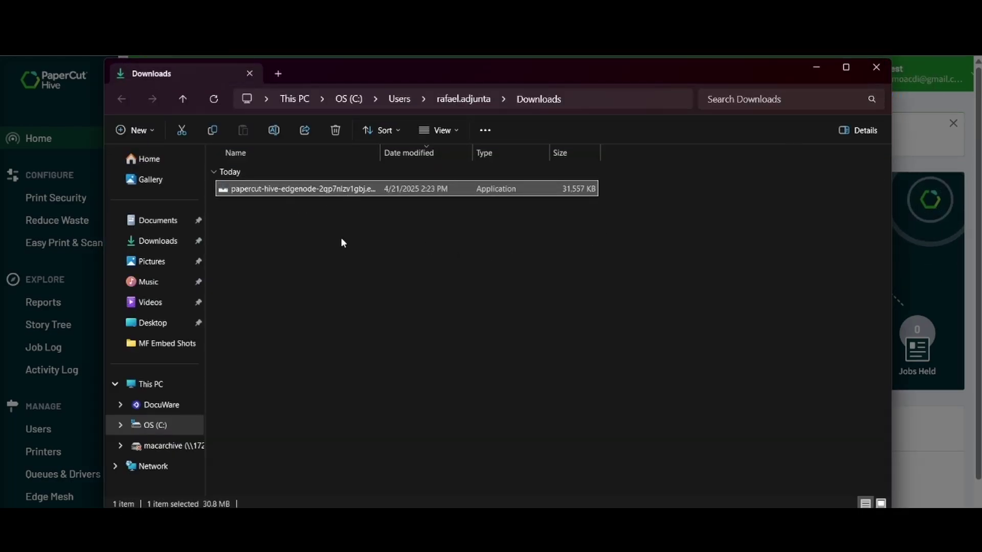
{"action": "double_click", "coordinate": [370, 189]}
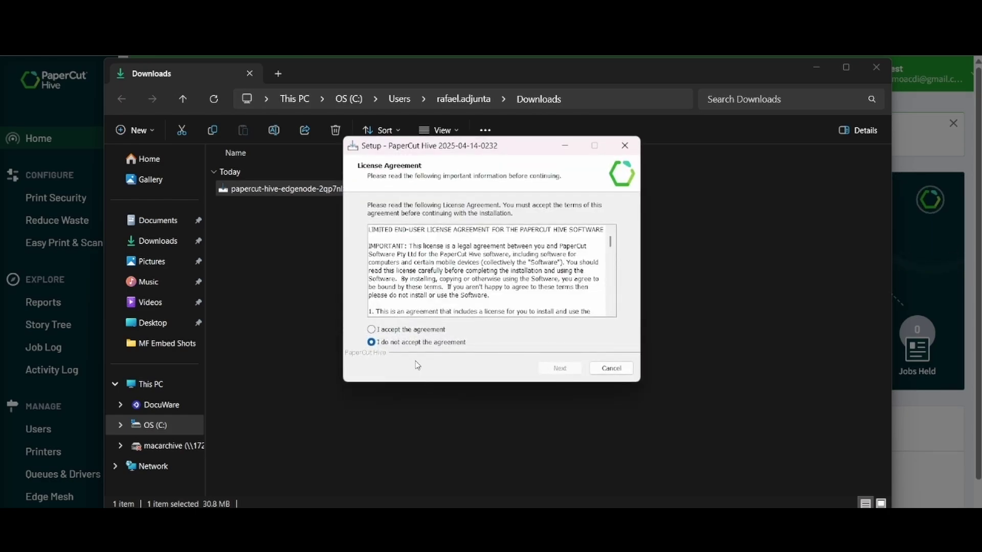
{"action": "left_click", "coordinate": [408, 330]}
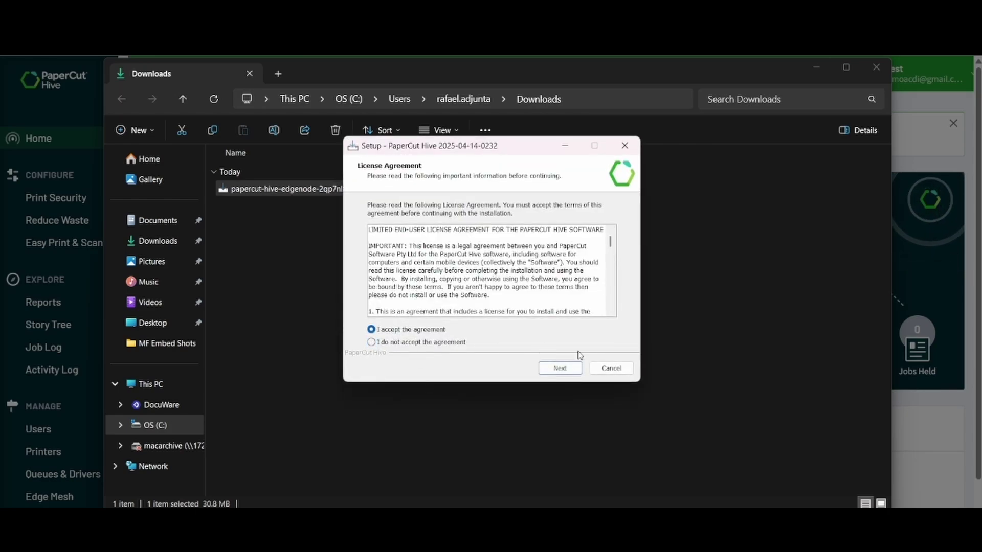
{"action": "left_click", "coordinate": [568, 374]}
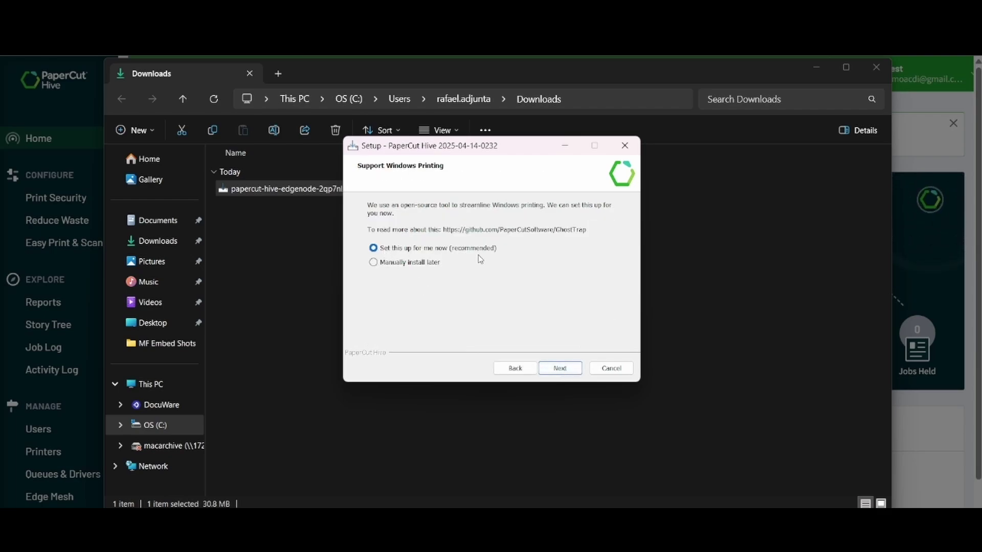
{"action": "left_click", "coordinate": [560, 368]}
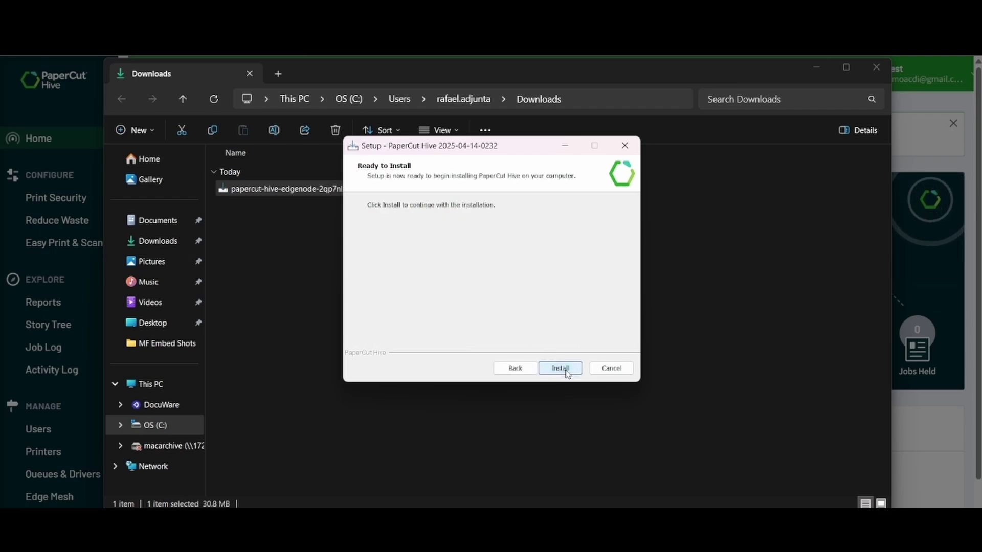
{"action": "left_click", "coordinate": [566, 371]}
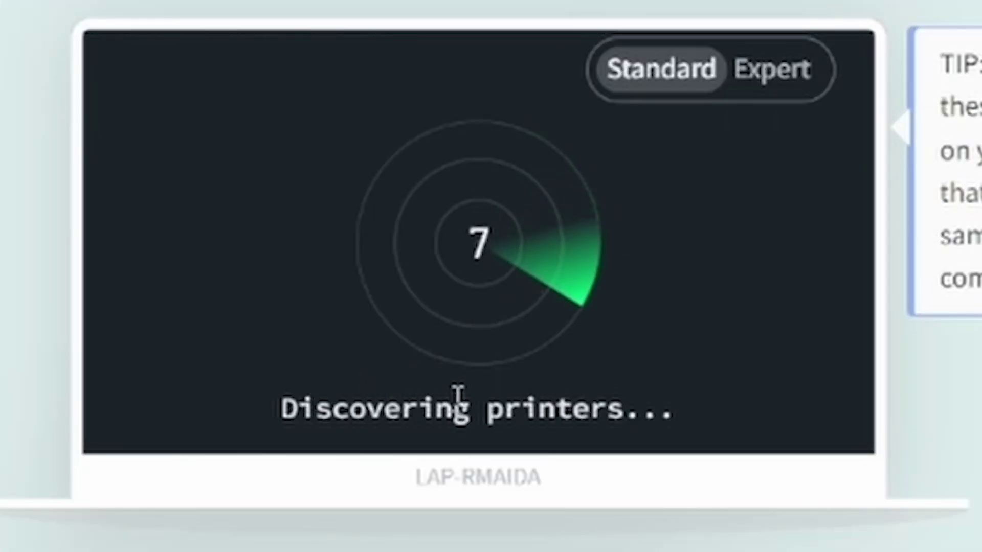
Step: Add 172.16.13.0/24 as a printer discovery hint, rescan, and continue with 7 printers found
{"action": "left_click", "coordinate": [770, 77]}
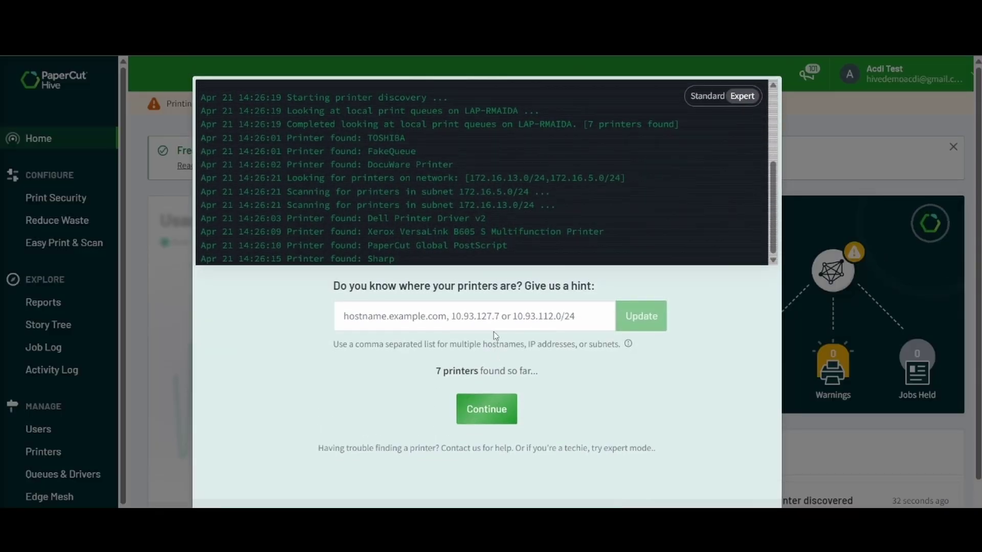
{"action": "left_click", "coordinate": [453, 319]}
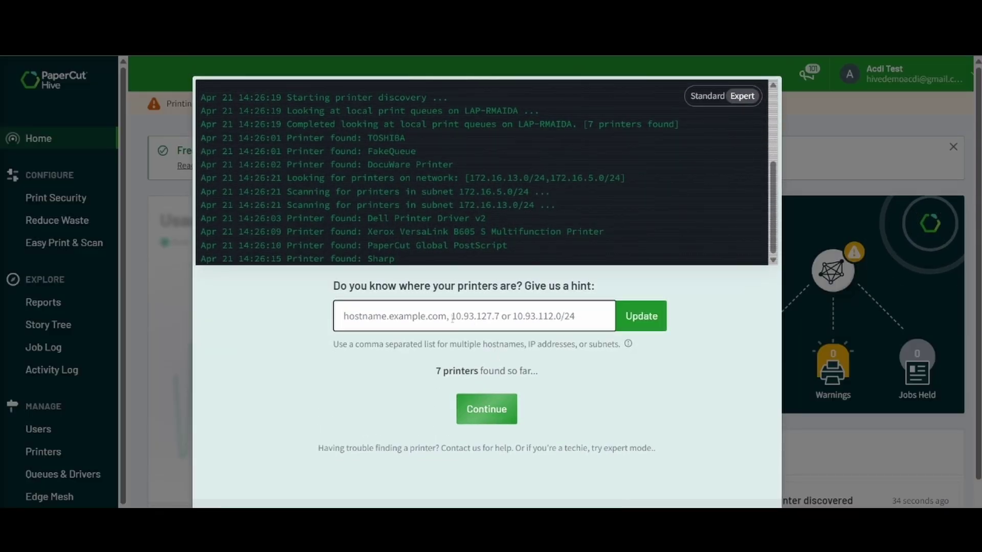
{"action": "type", "text": "172"}
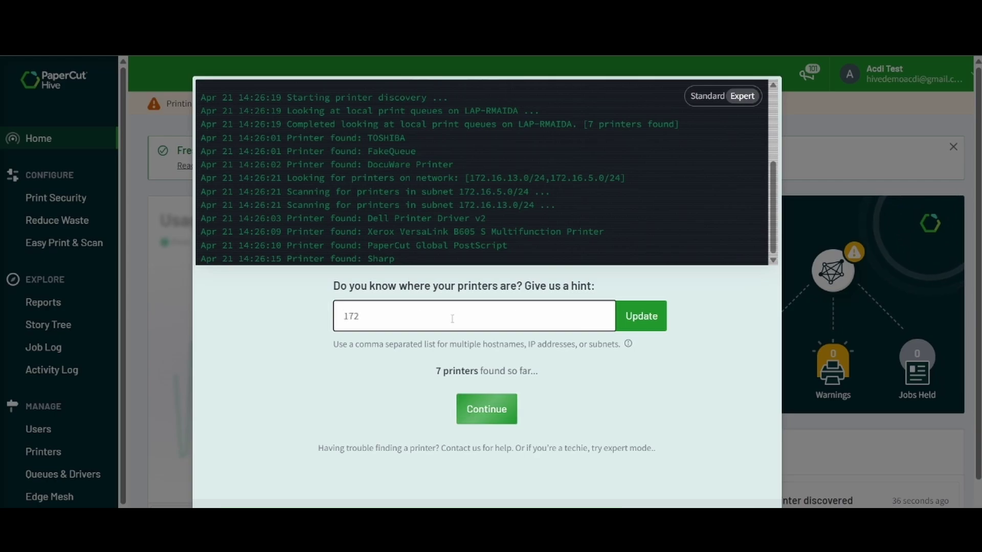
{"action": "type", "text": "/16."}
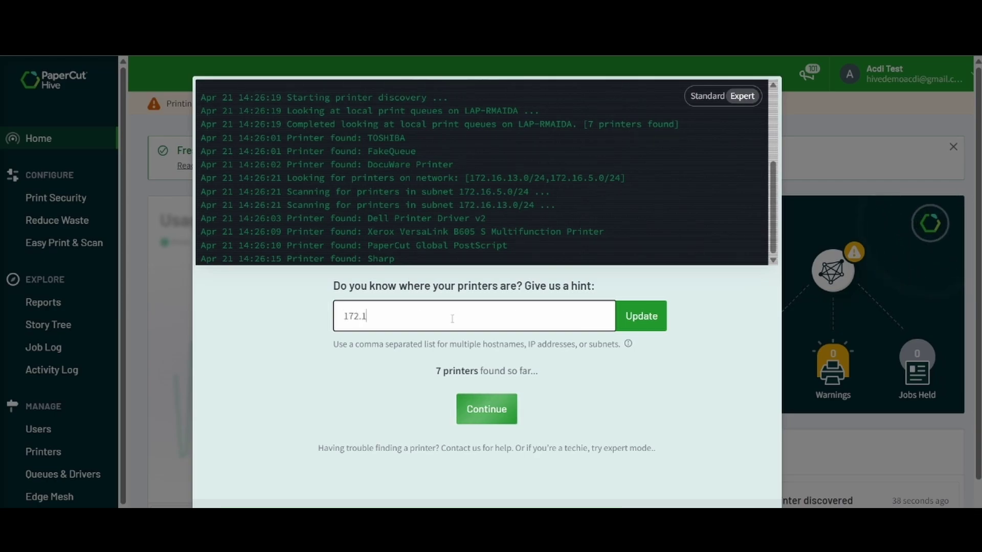
{"action": "type", "text": "13."}
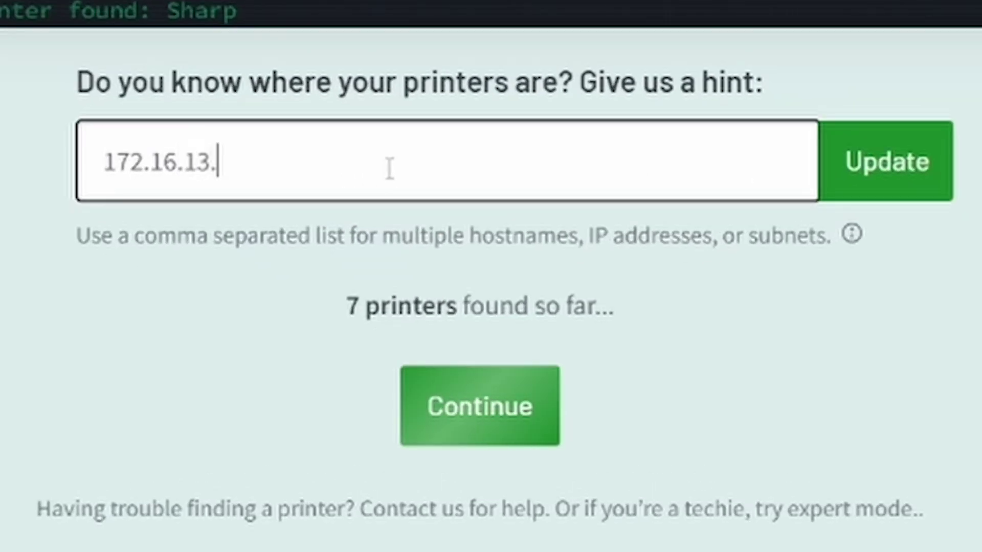
{"action": "type", "text": "0/24"}
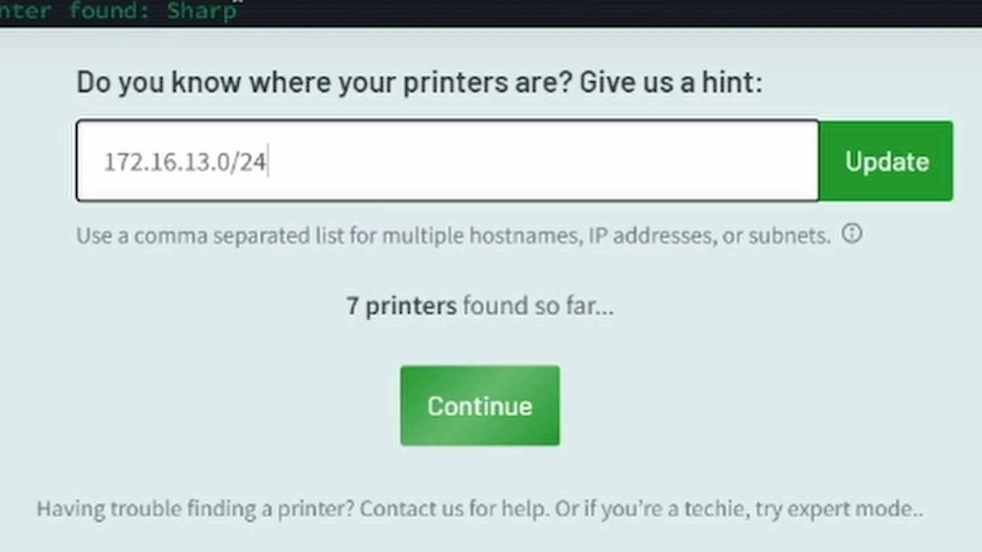
{"action": "left_click", "coordinate": [886, 202]}
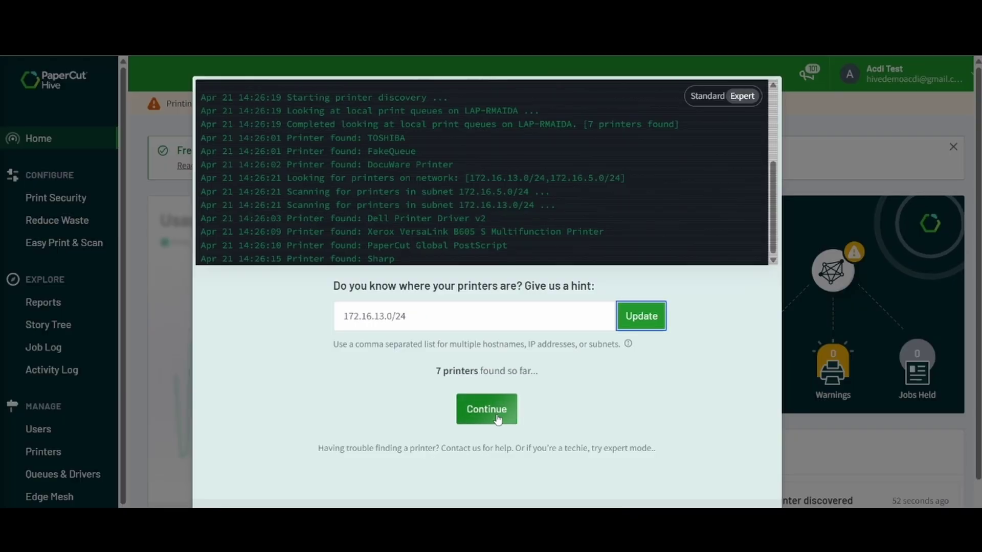
{"action": "left_click", "coordinate": [498, 419]}
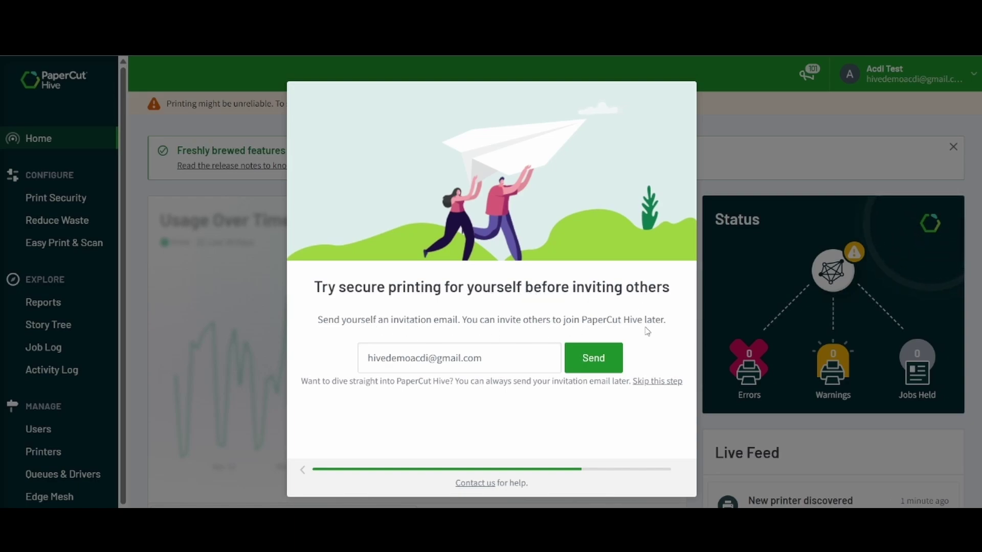
Step: Send the self-invitation to print, finish the wizard into the admin console, and skip the tour
{"action": "left_click", "coordinate": [597, 370]}
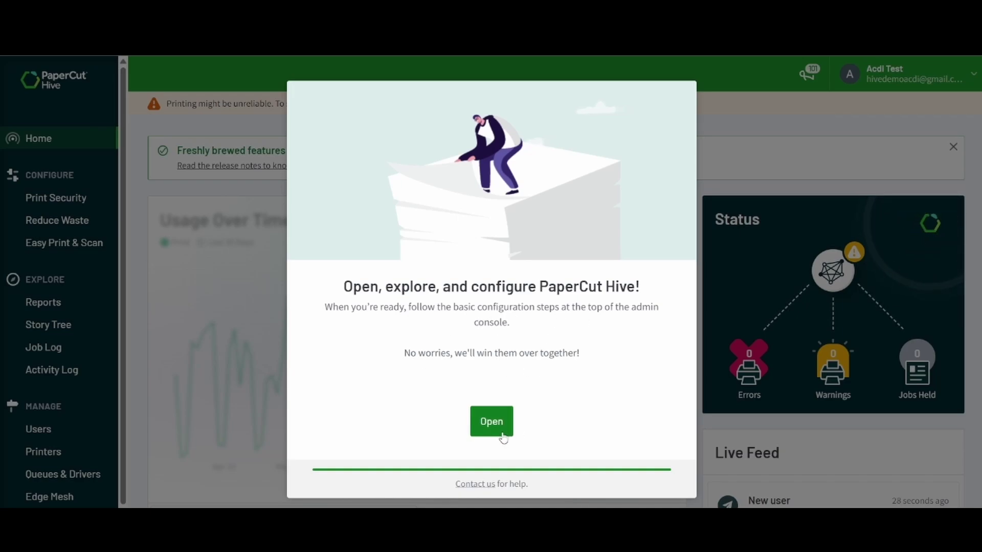
{"action": "left_click", "coordinate": [502, 434]}
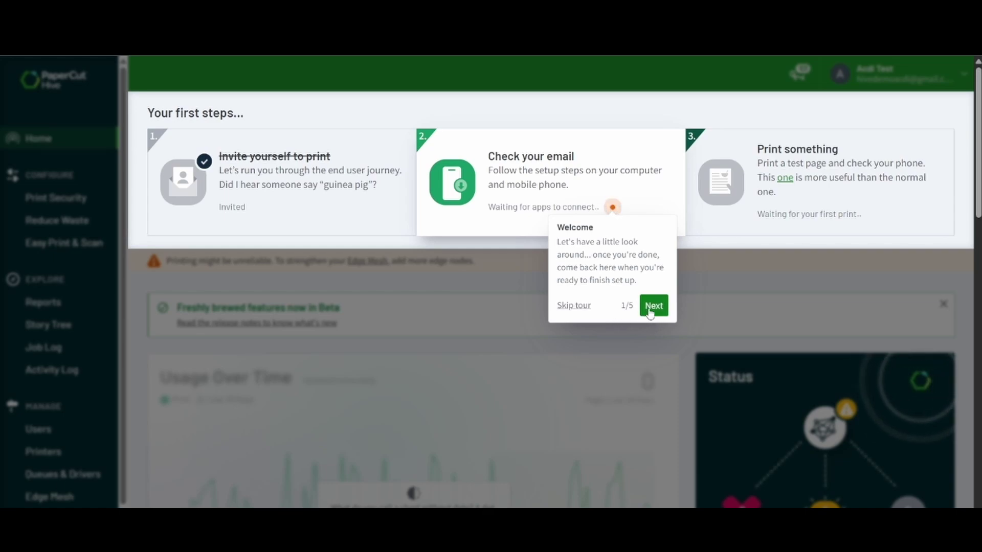
{"action": "left_click", "coordinate": [575, 306]}
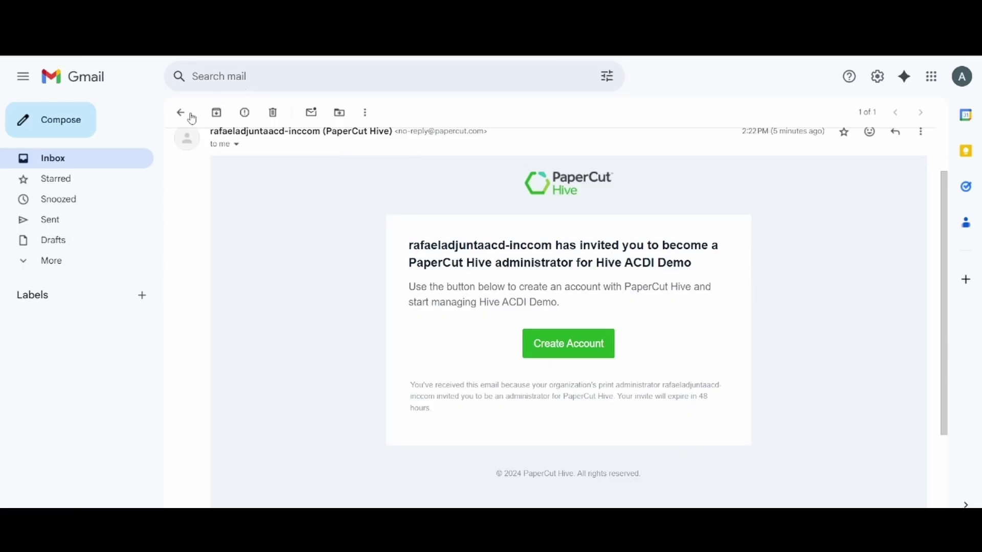
Step: Open the 'Hive ACDI Demo has invited you to print' email and follow its Get started link
{"action": "left_click", "coordinate": [62, 162]}
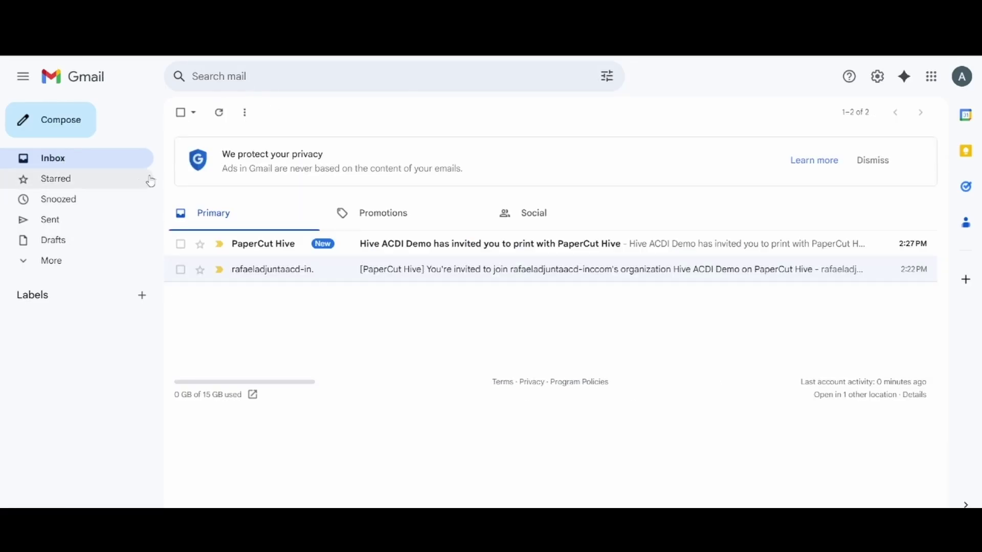
{"action": "left_click", "coordinate": [460, 250]}
{"action": "scroll", "coordinate": [609, 307], "scroll_direction": "down", "scroll_amount": 3}
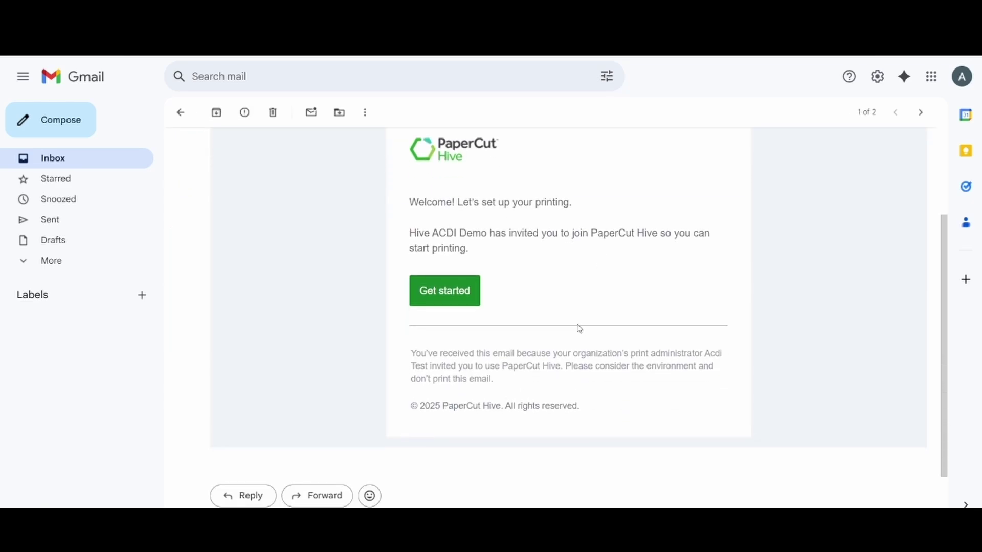
{"action": "left_click", "coordinate": [457, 303]}
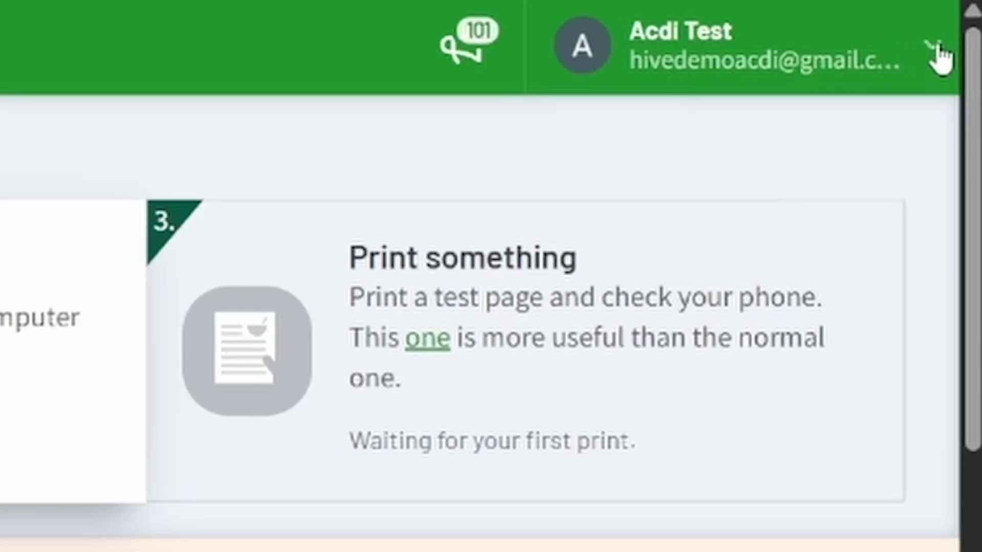
Step: Switch to the user portal from the account menu, dismiss its welcome, and open Set up my devices
{"action": "left_click", "coordinate": [935, 45]}
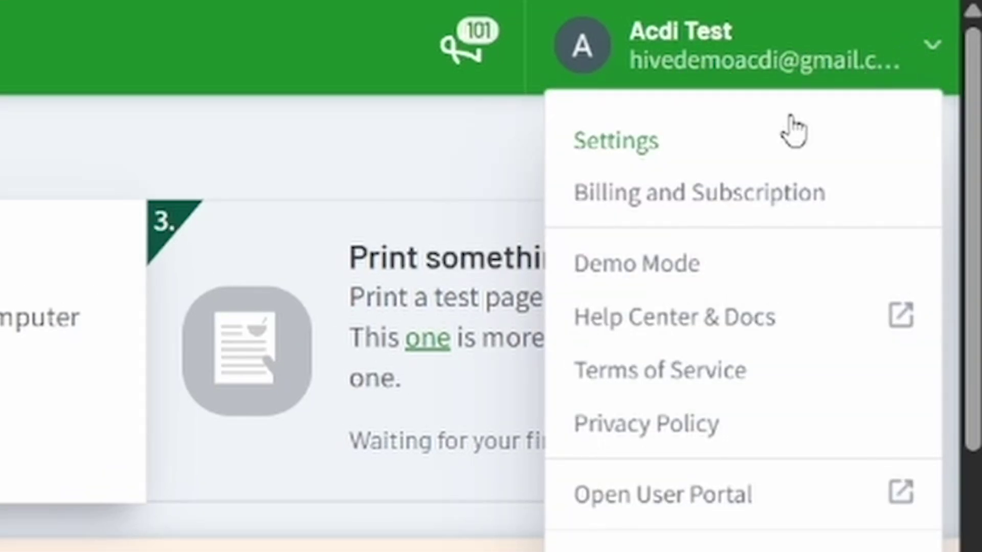
{"action": "left_click", "coordinate": [697, 506]}
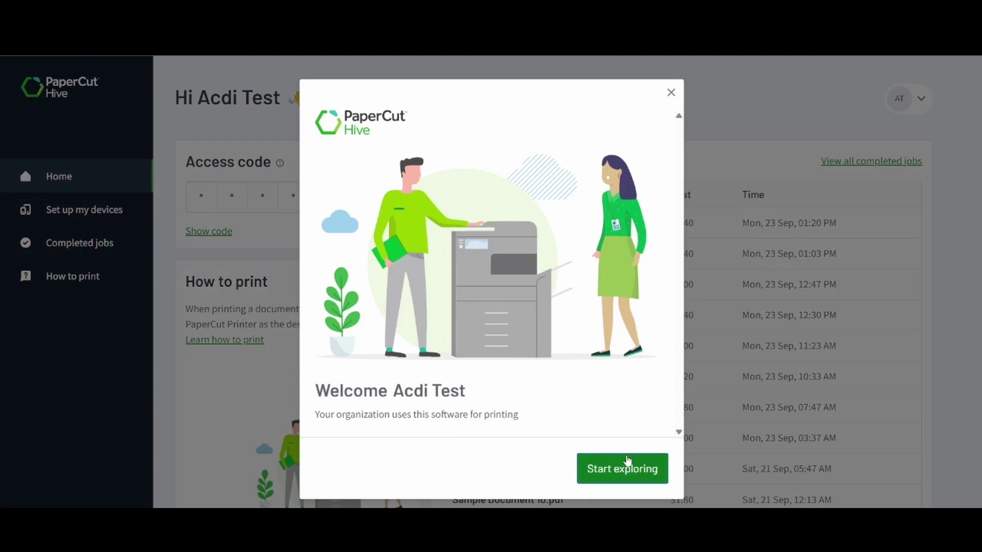
{"action": "left_click", "coordinate": [627, 466]}
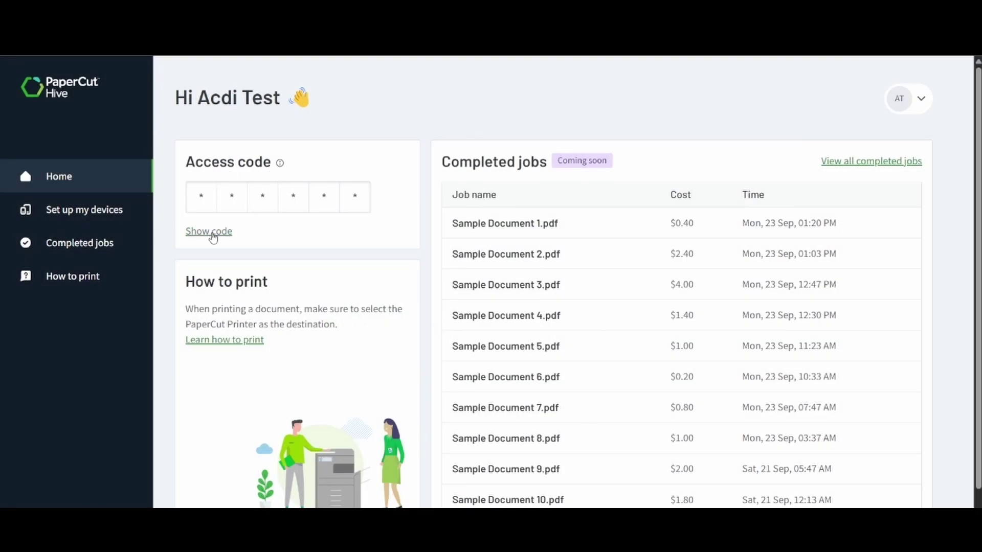
{"action": "left_click", "coordinate": [77, 224]}
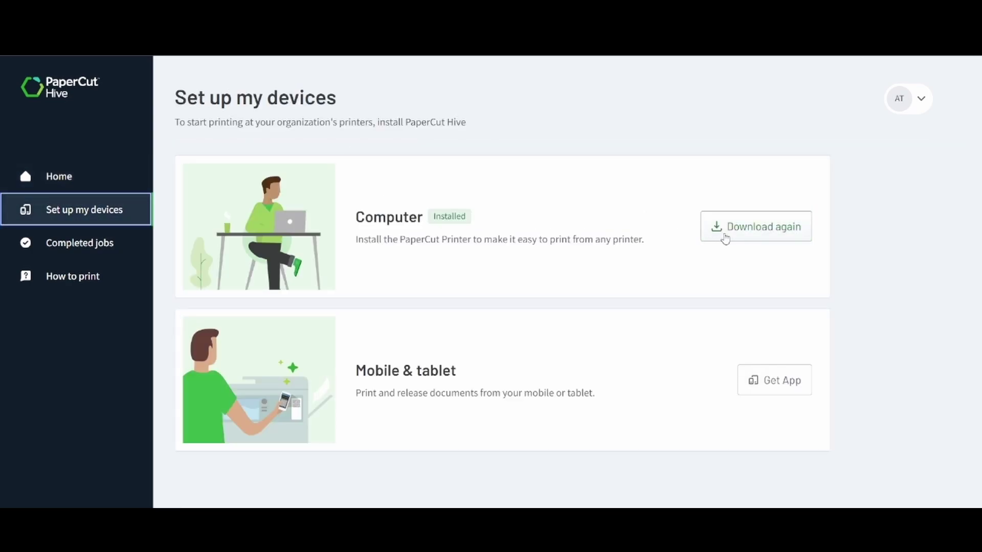
Step: Download papercut-hive-d8q1bnrycacz.exe again, install it accepting the licence, then close Explorer
{"action": "left_click", "coordinate": [725, 238]}
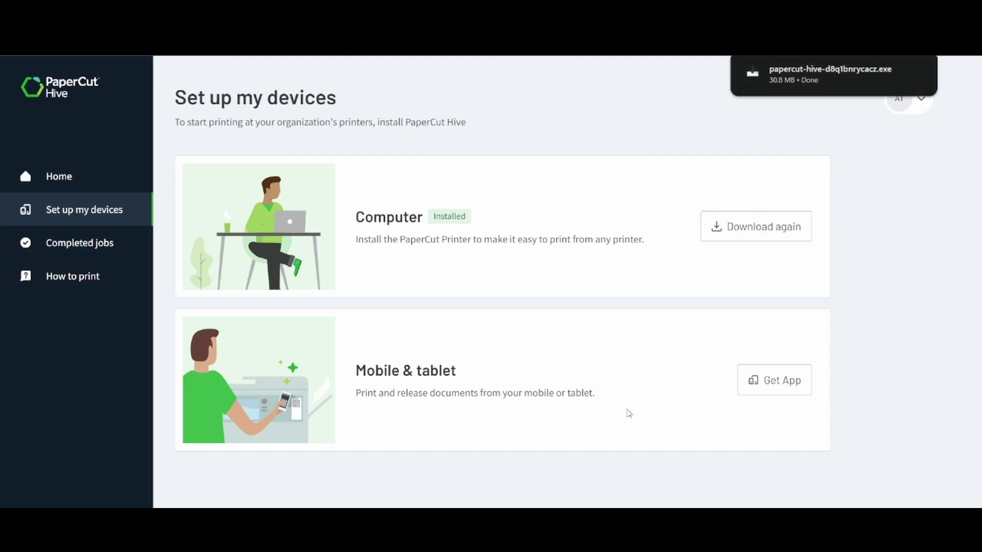
{"action": "left_click", "coordinate": [892, 72]}
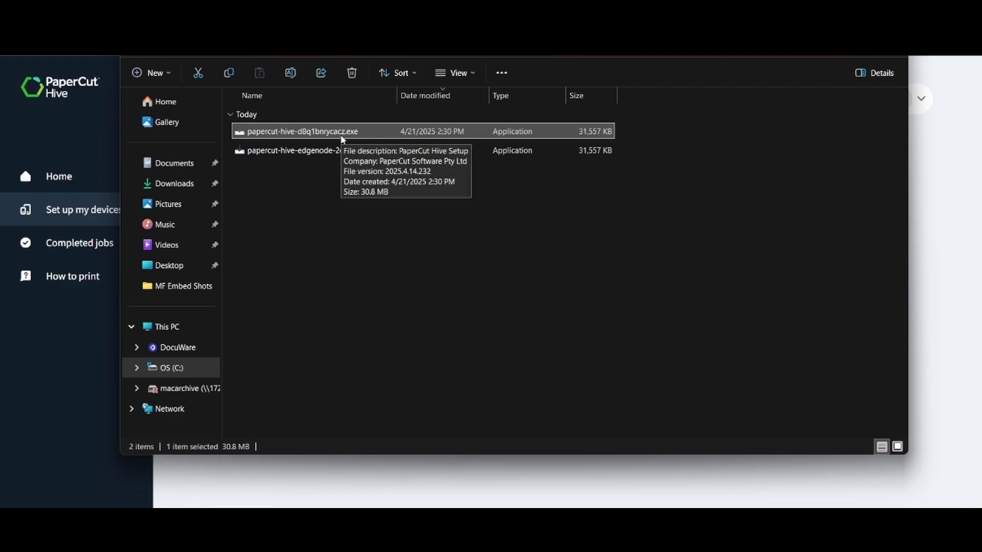
{"action": "left_click", "coordinate": [447, 221]}
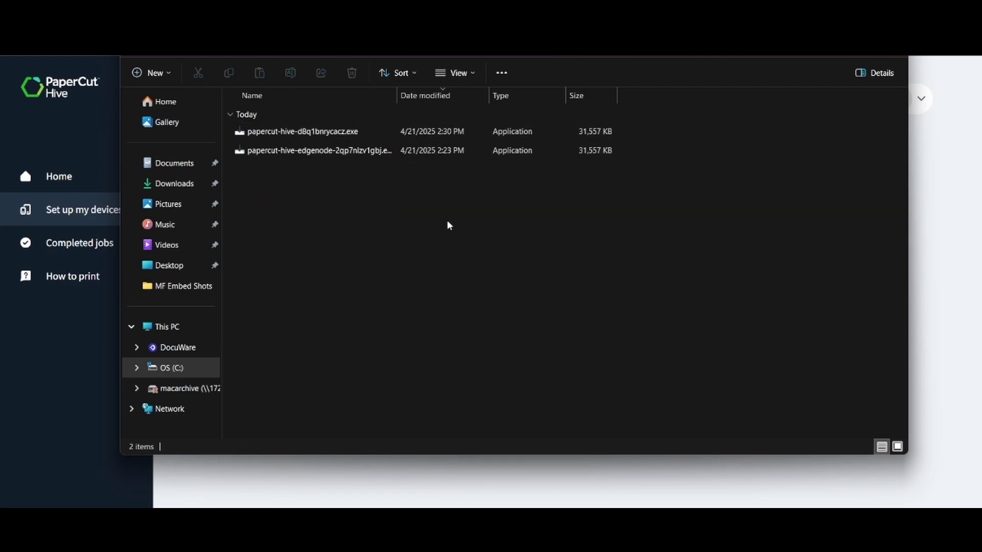
{"action": "double_click", "coordinate": [369, 135]}
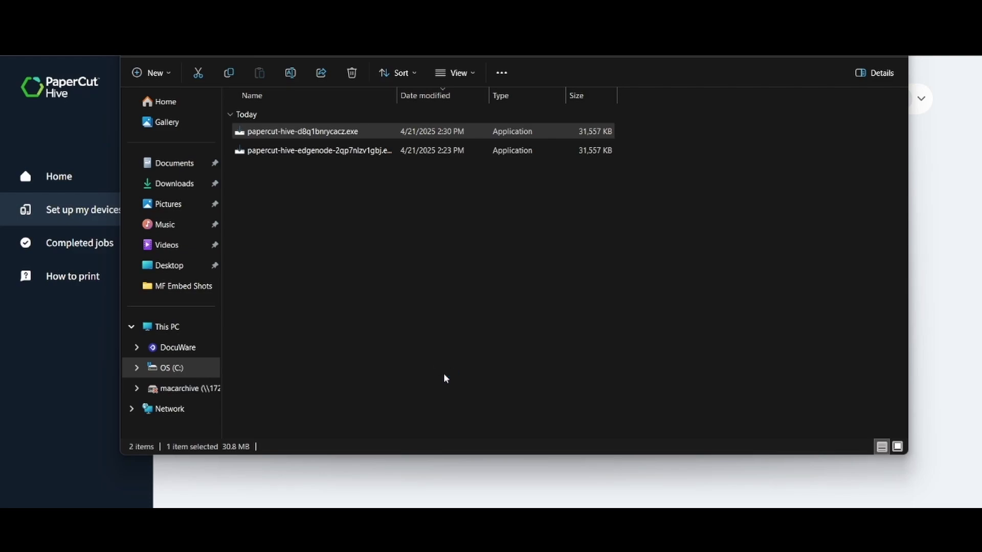
{"action": "left_click", "coordinate": [399, 330]}
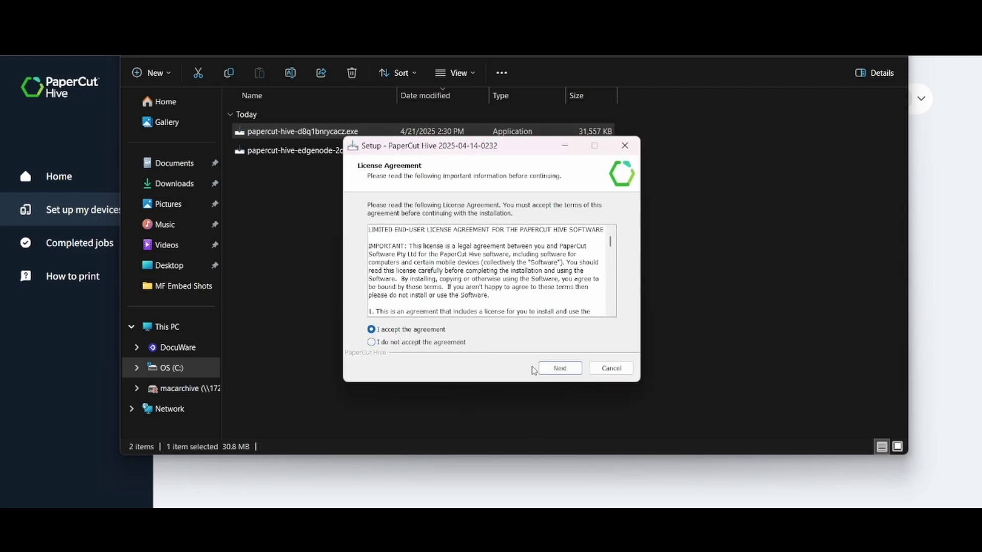
{"action": "left_click", "coordinate": [559, 368]}
{"action": "left_click", "coordinate": [559, 369]}
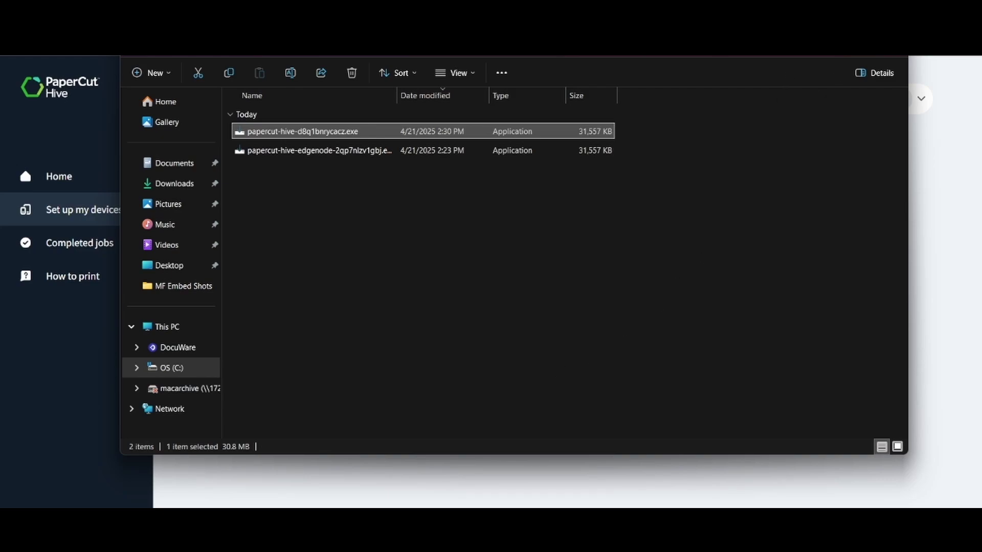
{"action": "left_click", "coordinate": [894, 57]}
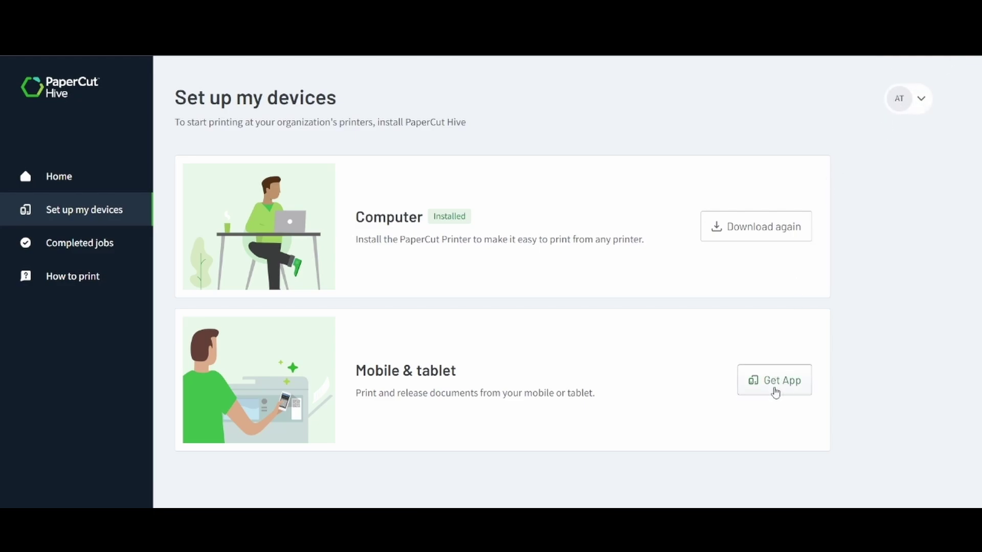
Step: Show the Install mobile app dialog with its QR code and linking code from the Mobile & tablet card
{"action": "left_click", "coordinate": [776, 392]}
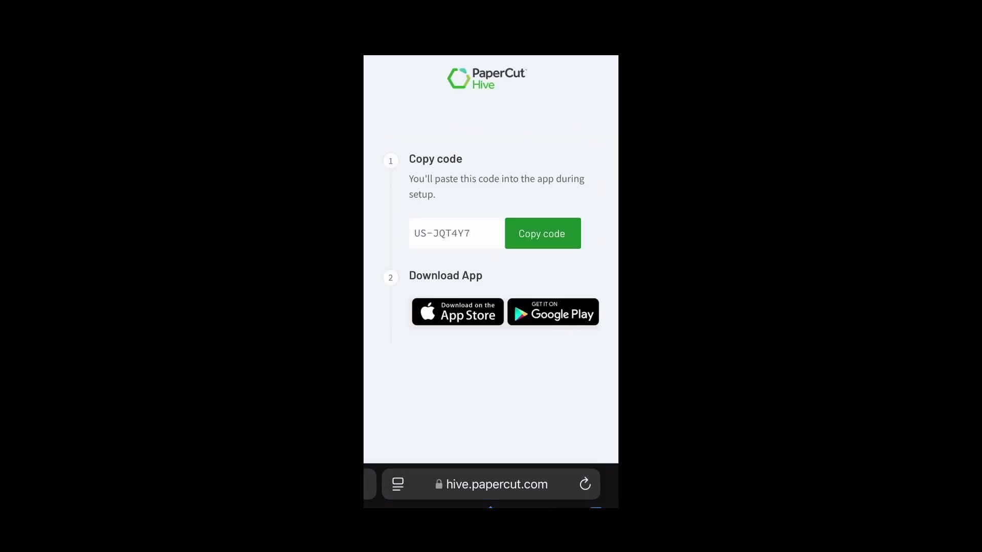
Step: Copy the PaperCut Hive linking code shown on the Safari page
{"action": "left_click", "coordinate": [542, 233]}
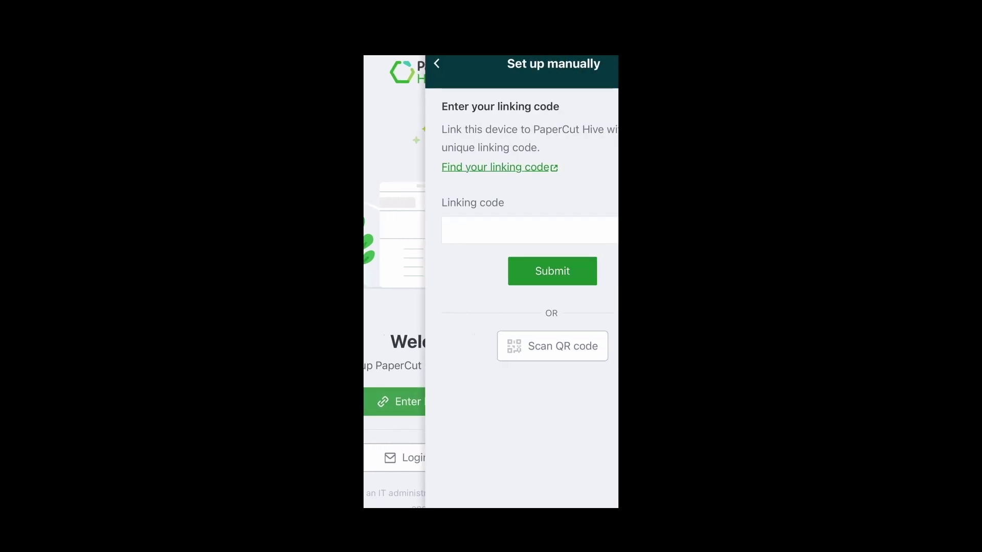
Step: Paste the copied linking code into the app's Linking code field and submit it
{"action": "left_click", "coordinate": [388, 230]}
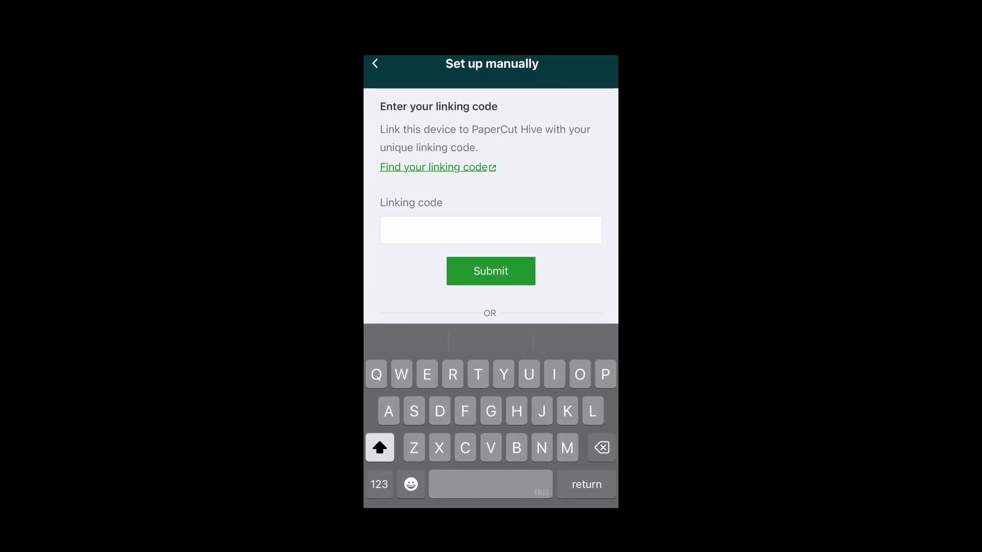
{"action": "left_click", "coordinate": [394, 230]}
{"action": "left_click", "coordinate": [399, 199]}
{"action": "left_click", "coordinate": [491, 271]}
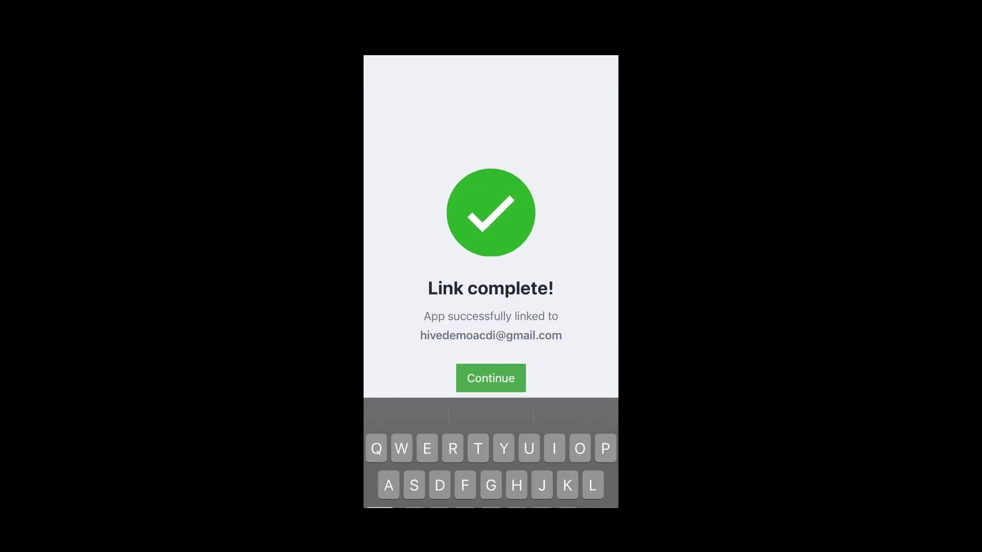
Step: Allow notifications, then go from the account menu to the phone printing profile setup
{"action": "left_click", "coordinate": [491, 378]}
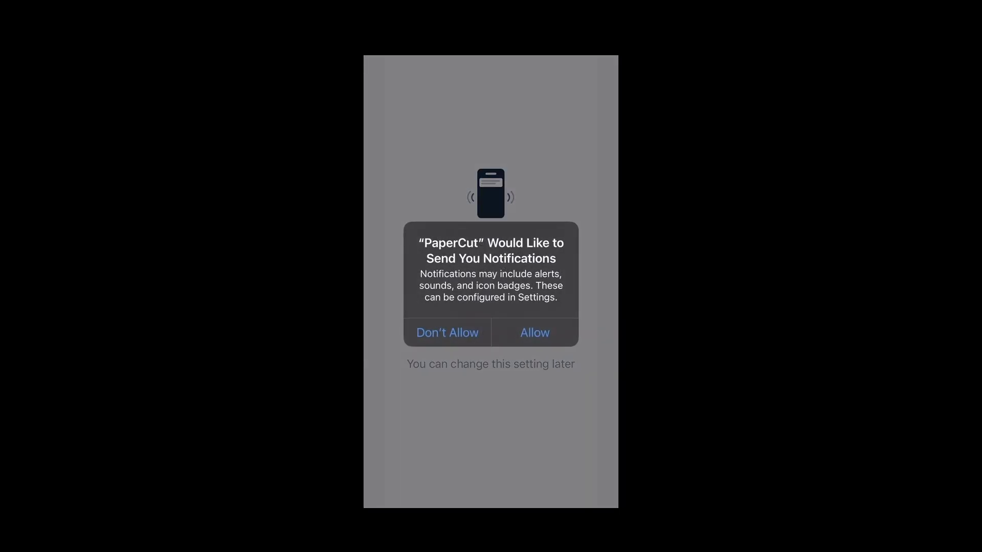
{"action": "left_click", "coordinate": [532, 333]}
{"action": "left_click", "coordinate": [491, 344]}
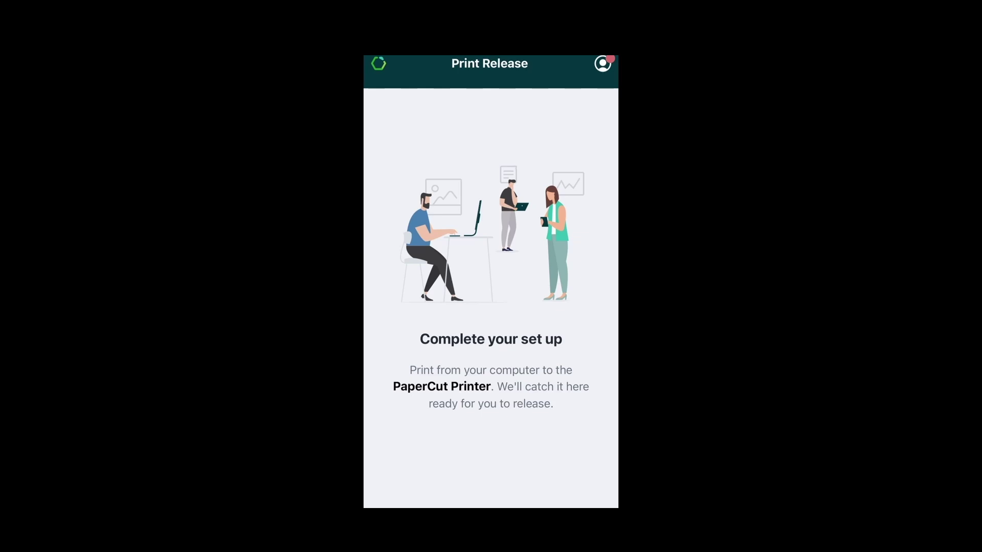
{"action": "left_click", "coordinate": [603, 64]}
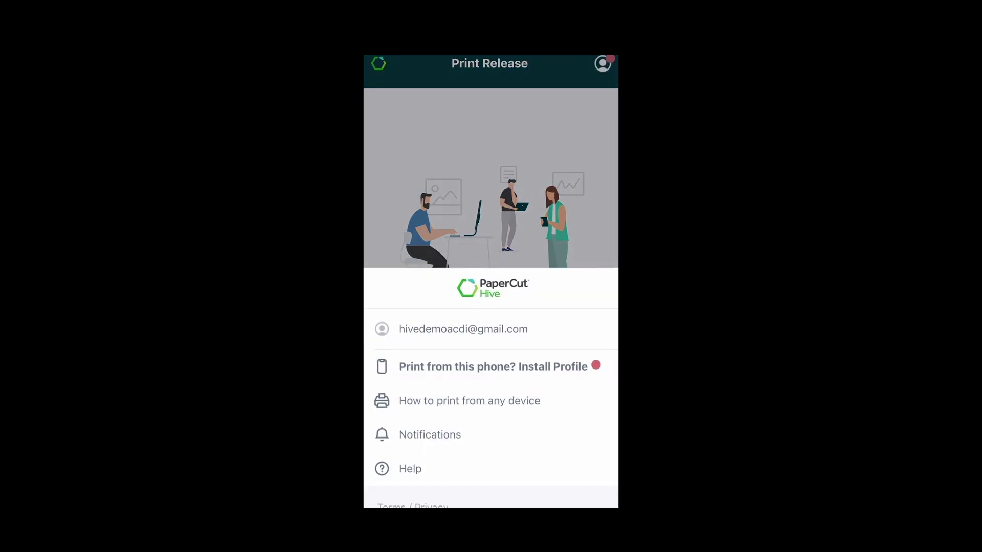
{"action": "left_click", "coordinate": [493, 367]}
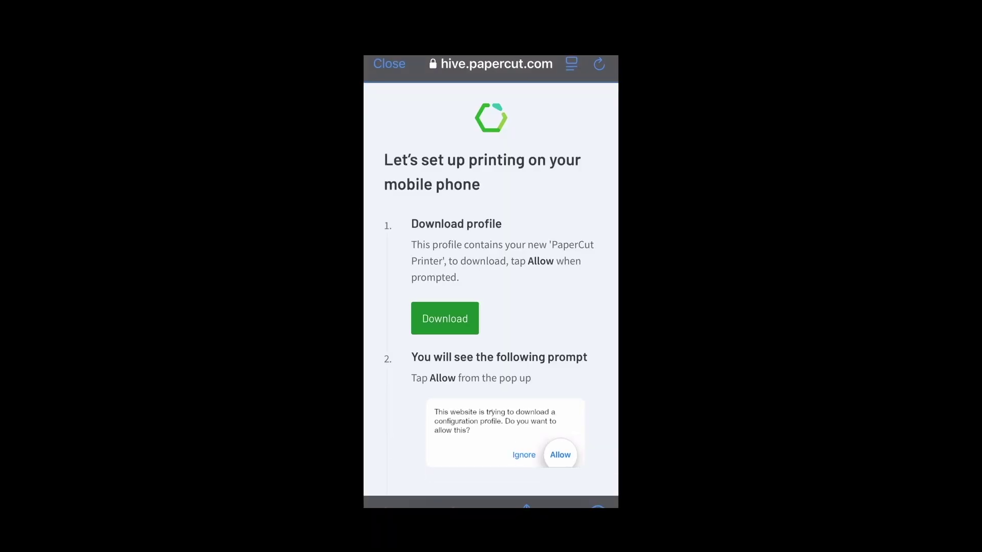
Step: Download and allow the PaperCut printer configuration profile, then close the downloaded notice
{"action": "scroll", "coordinate": [491, 287], "scroll_direction": "down", "scroll_amount": 2}
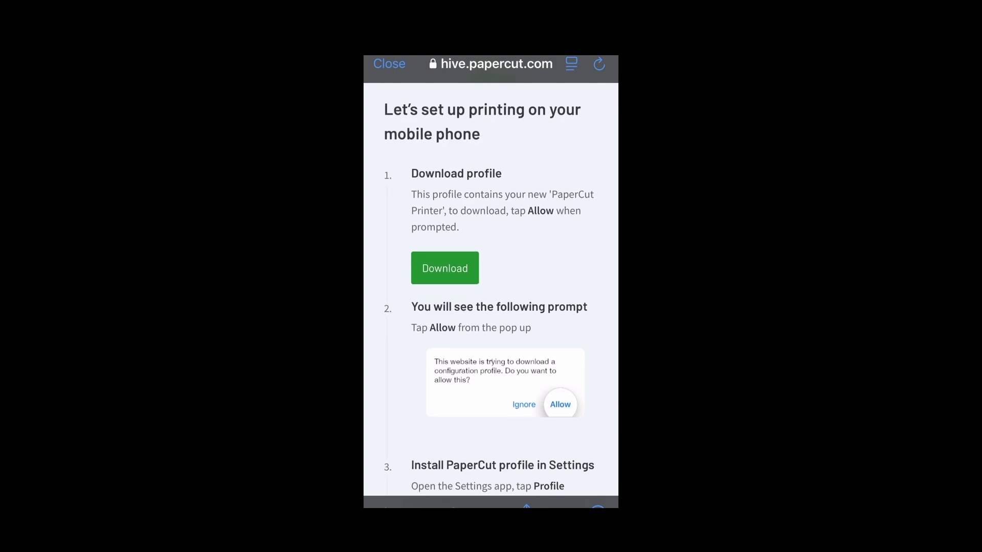
{"action": "scroll", "coordinate": [491, 287], "scroll_direction": "down", "scroll_amount": 5}
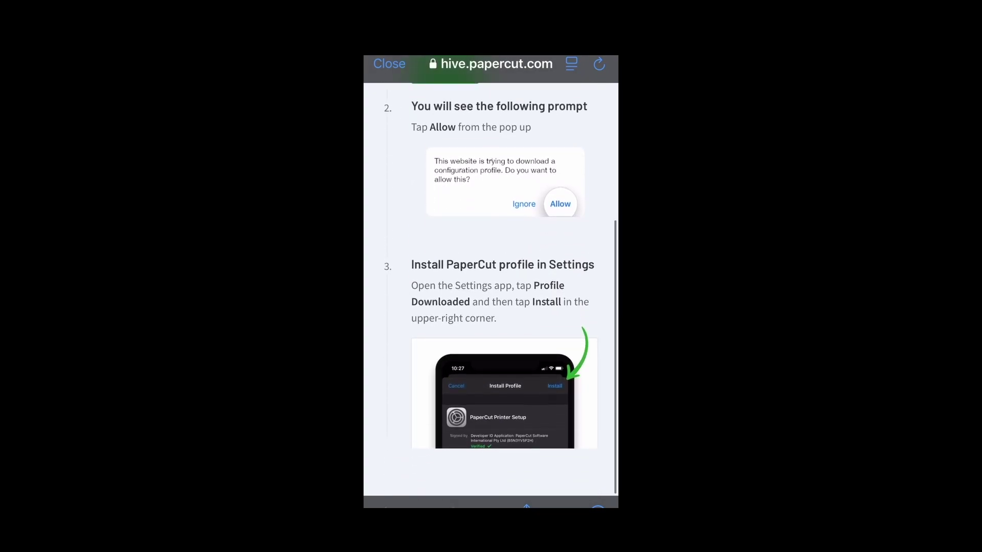
{"action": "scroll", "coordinate": [491, 287], "scroll_direction": "up", "scroll_amount": 6}
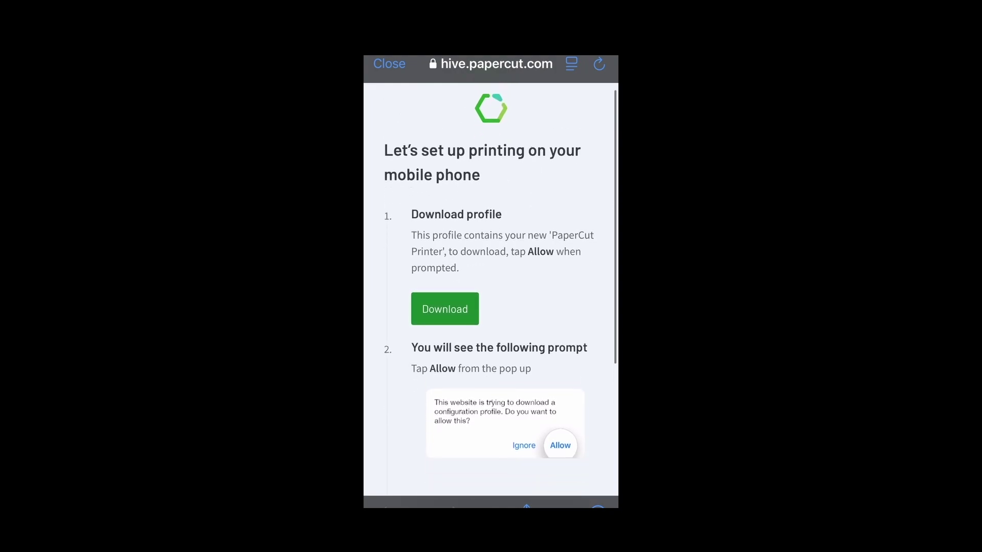
{"action": "left_click", "coordinate": [445, 309]}
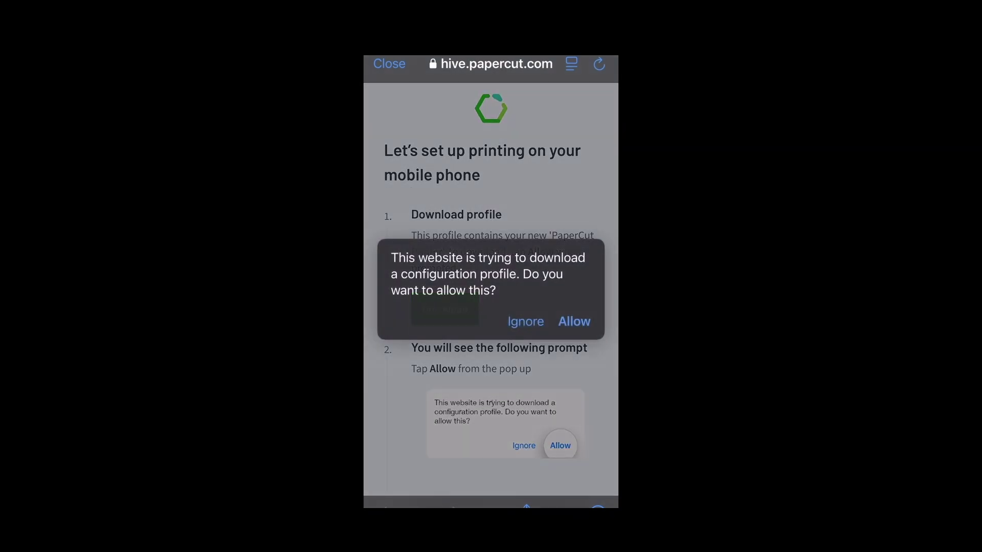
{"action": "left_click", "coordinate": [574, 321]}
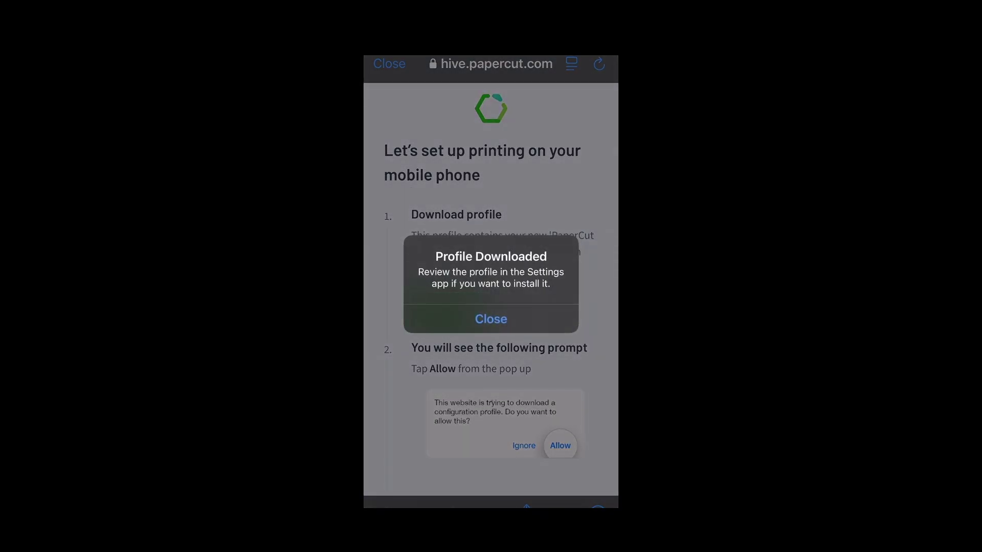
{"action": "left_click", "coordinate": [491, 319]}
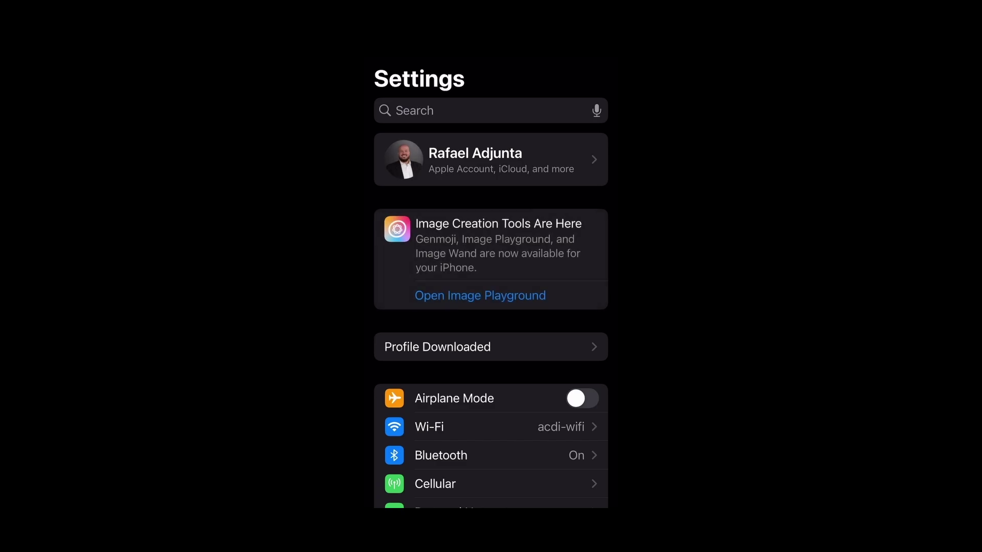
Step: Open the downloaded PaperCut Printer Setup profile in Settings to install it
{"action": "left_click", "coordinate": [438, 347]}
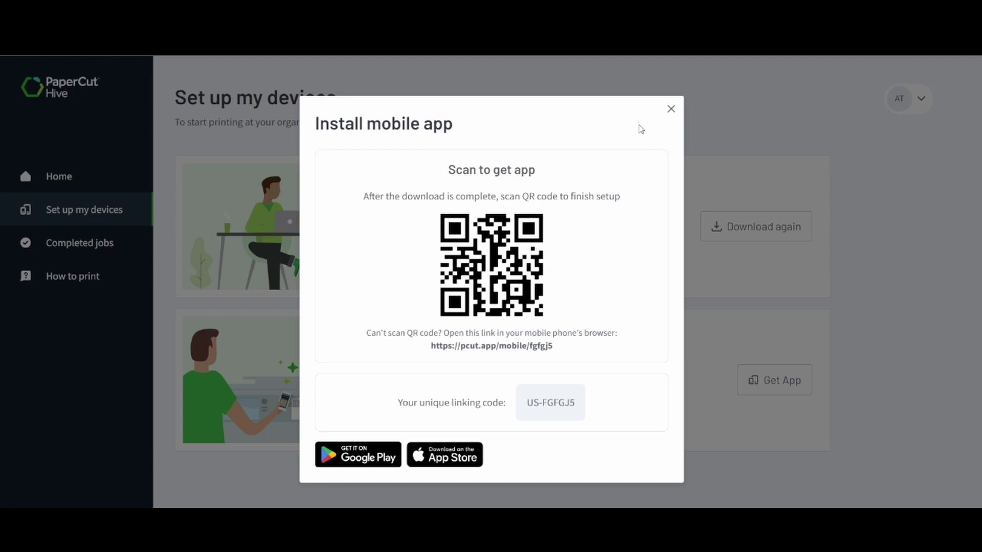
Step: Close the Install mobile app dialog and reach Mobile & Tablet Printing under Easy Print & Scan
{"action": "left_click", "coordinate": [671, 109]}
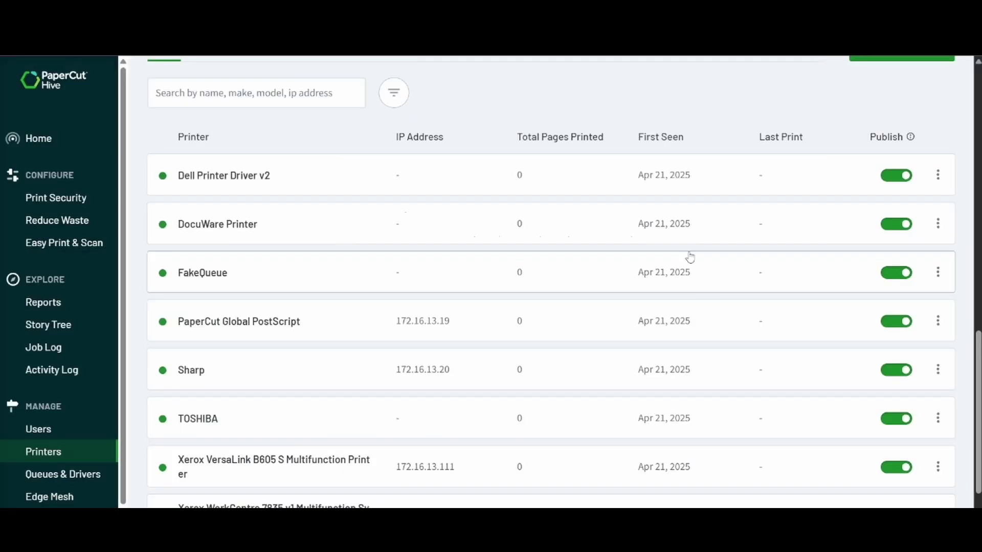
{"action": "scroll", "coordinate": [585, 192], "scroll_direction": "up", "scroll_amount": 15}
{"action": "left_click", "coordinate": [38, 138]}
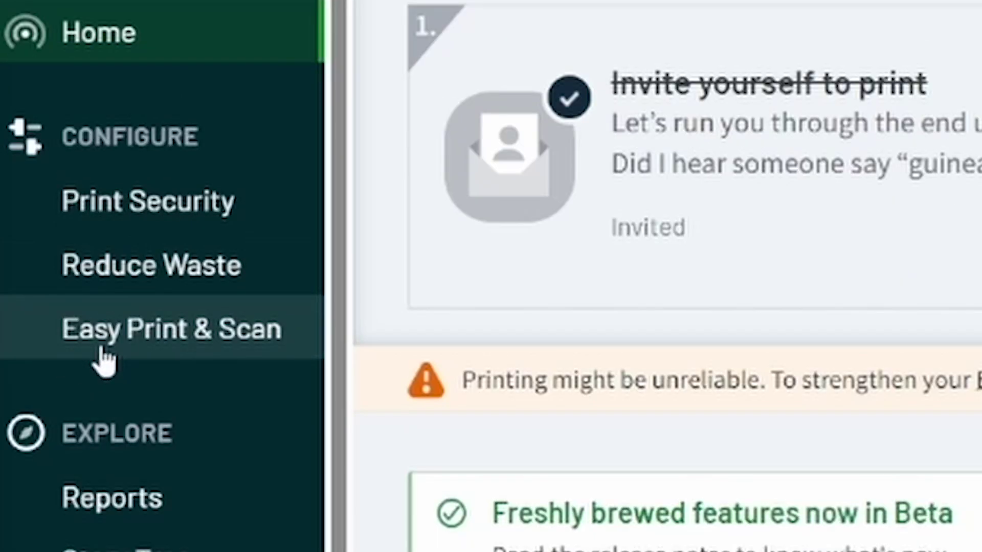
{"action": "left_click", "coordinate": [105, 361]}
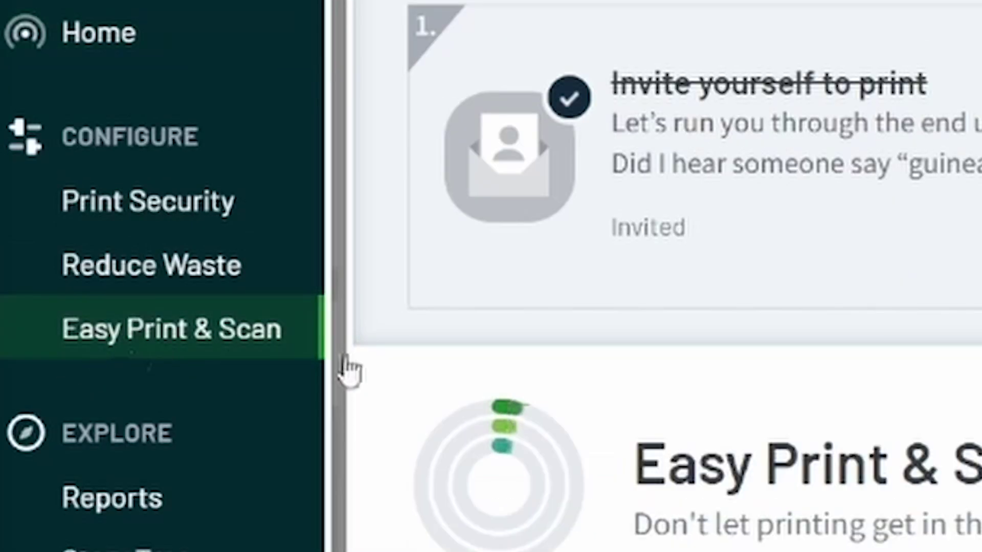
{"action": "scroll", "coordinate": [707, 253], "scroll_direction": "down", "scroll_amount": 5}
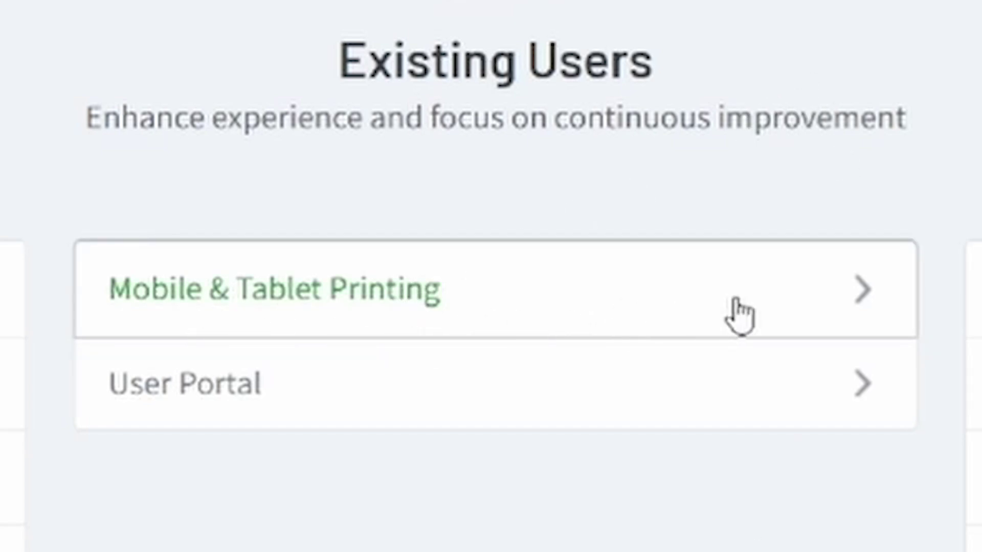
{"action": "left_click", "coordinate": [737, 303]}
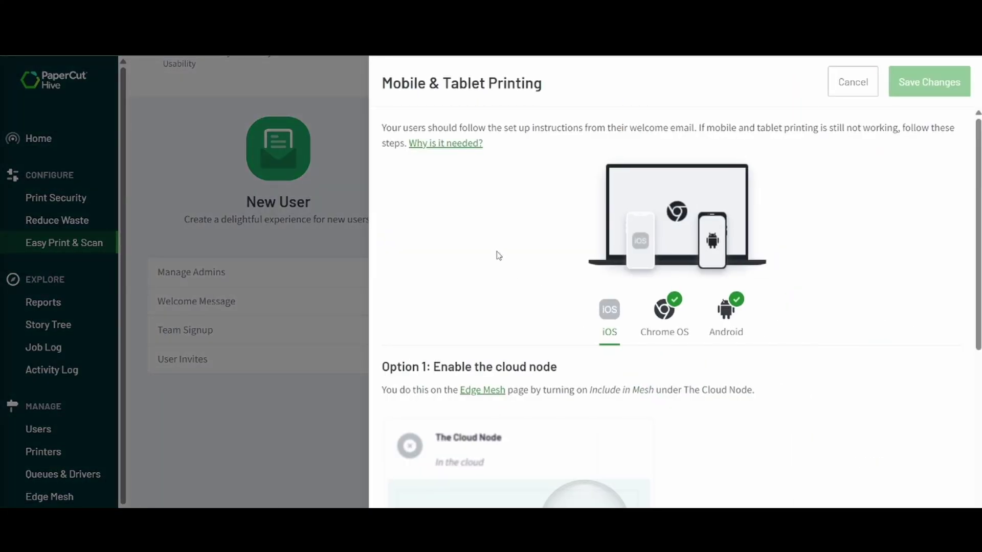
Step: On the Edge Mesh page, switch on Add to Mesh for The Cloud Node and confirm Enable
{"action": "scroll", "coordinate": [499, 256], "scroll_direction": "down", "scroll_amount": 3}
{"action": "scroll", "coordinate": [539, 260], "scroll_direction": "down", "scroll_amount": 2}
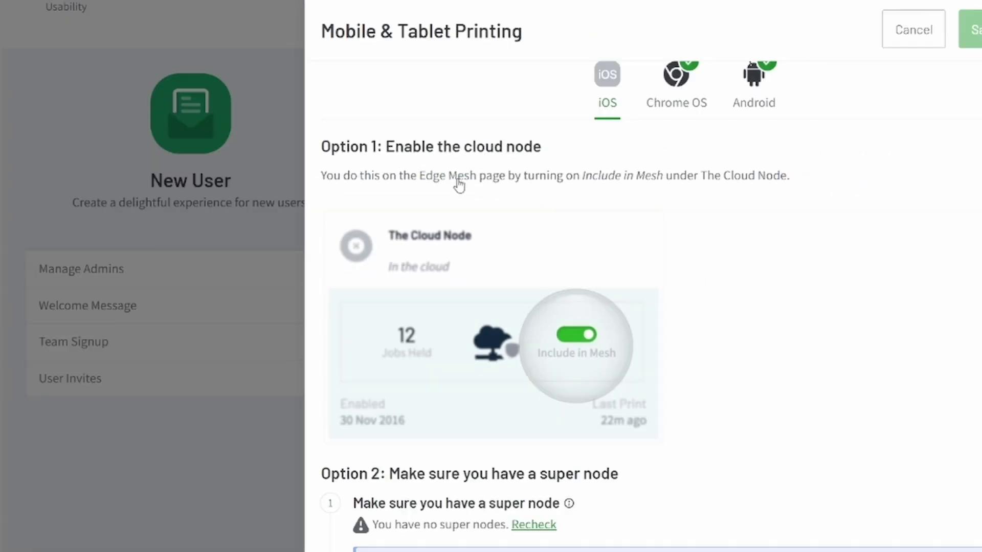
{"action": "left_click", "coordinate": [353, 87]}
{"action": "scroll", "coordinate": [767, 368], "scroll_direction": "down", "scroll_amount": 8}
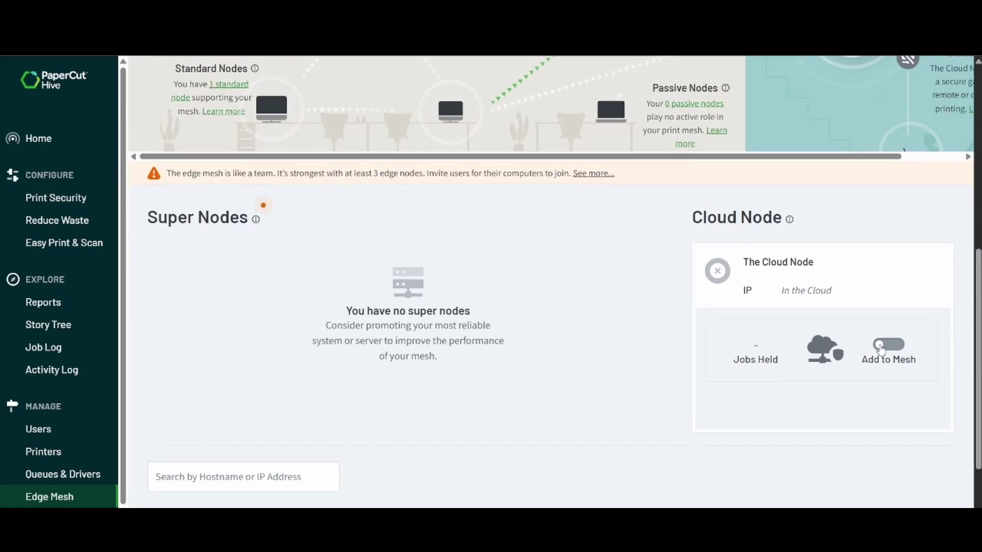
{"action": "left_click", "coordinate": [880, 347]}
{"action": "scroll", "coordinate": [538, 338], "scroll_direction": "down", "scroll_amount": 4}
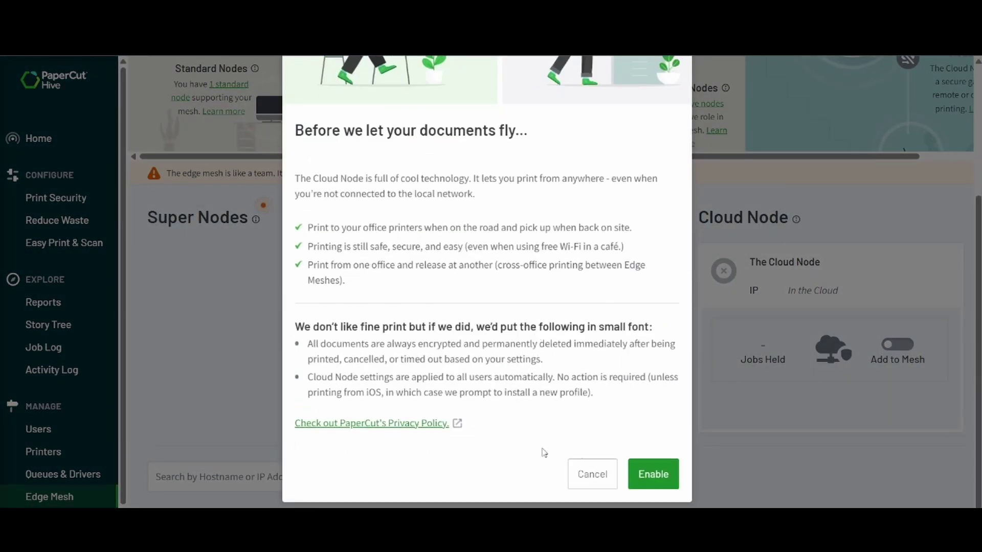
{"action": "left_click", "coordinate": [644, 480]}
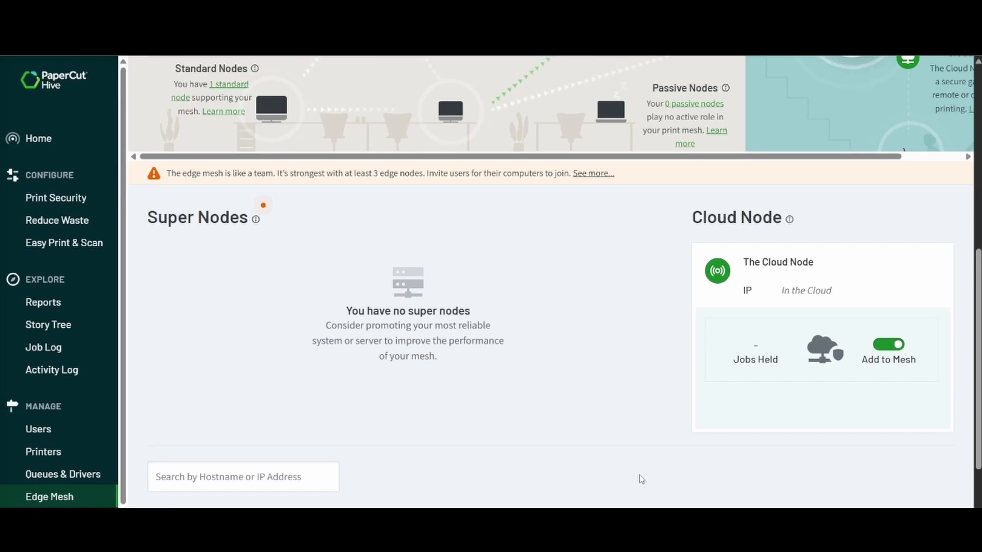
Step: In Mobile & Tablet Printing, tick 'I have done that' for static super-node IPs and save
{"action": "left_click", "coordinate": [72, 245]}
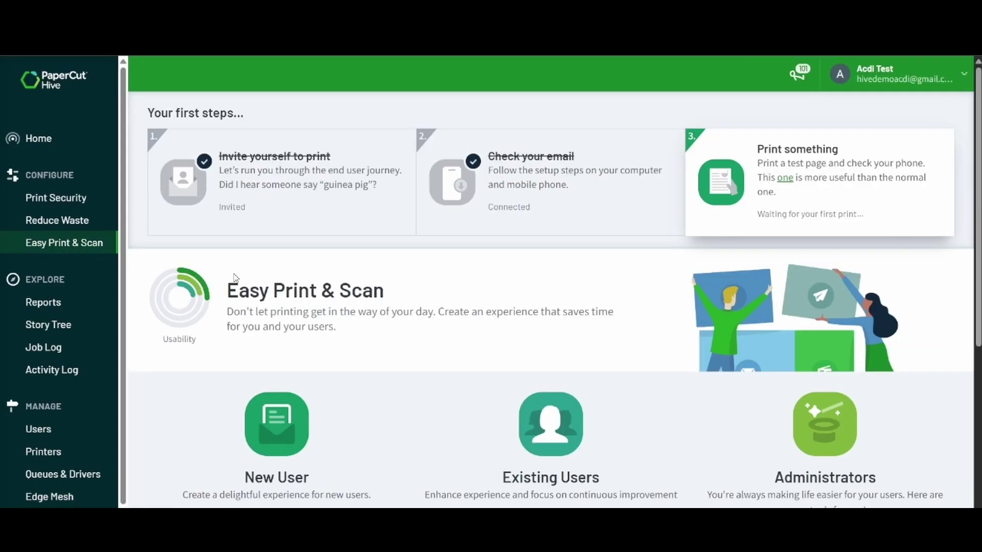
{"action": "scroll", "coordinate": [565, 375], "scroll_direction": "down", "scroll_amount": 1}
{"action": "scroll", "coordinate": [565, 375], "scroll_direction": "down", "scroll_amount": 4}
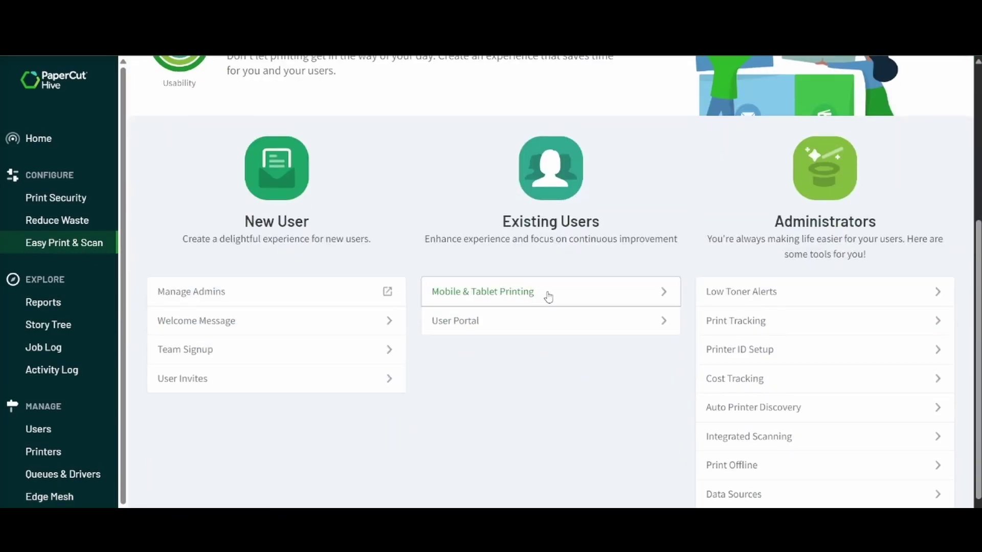
{"action": "left_click", "coordinate": [567, 296]}
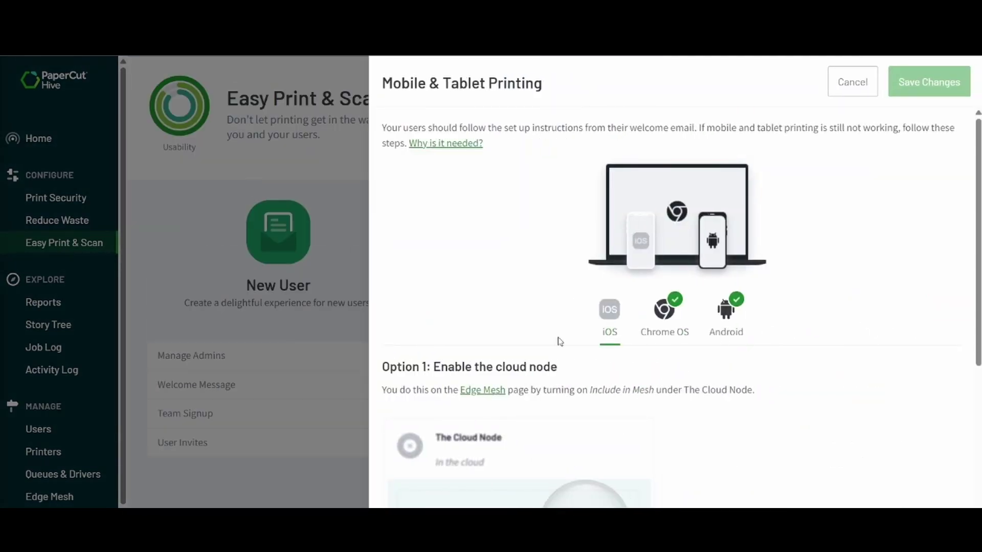
{"action": "scroll", "coordinate": [561, 338], "scroll_direction": "down", "scroll_amount": 3}
{"action": "scroll", "coordinate": [584, 294], "scroll_direction": "down", "scroll_amount": 2}
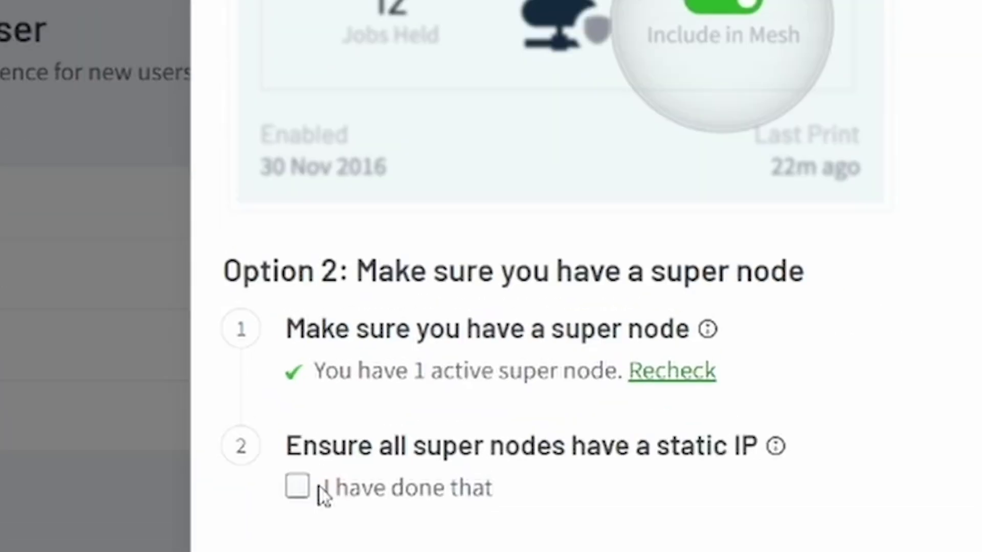
{"action": "left_click", "coordinate": [412, 471]}
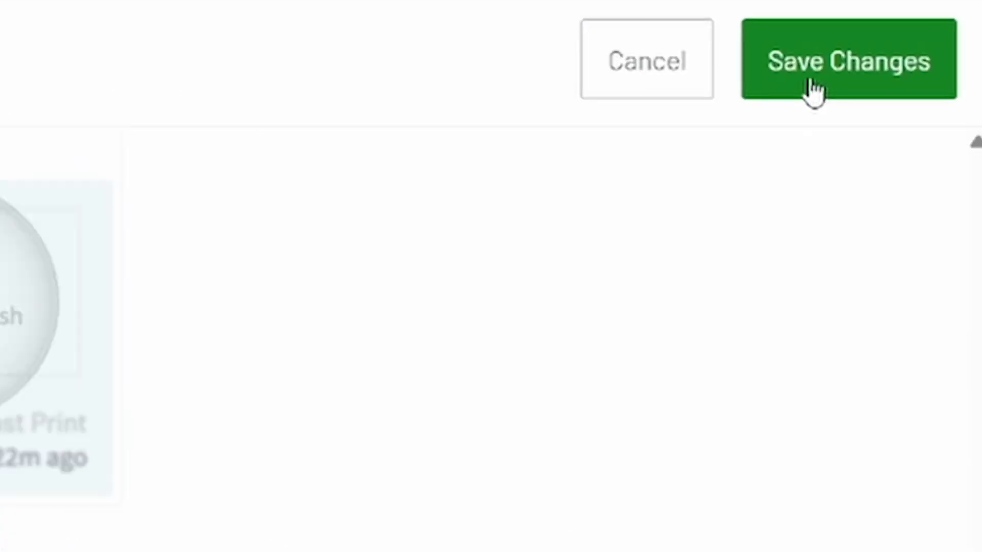
{"action": "left_click", "coordinate": [815, 91]}
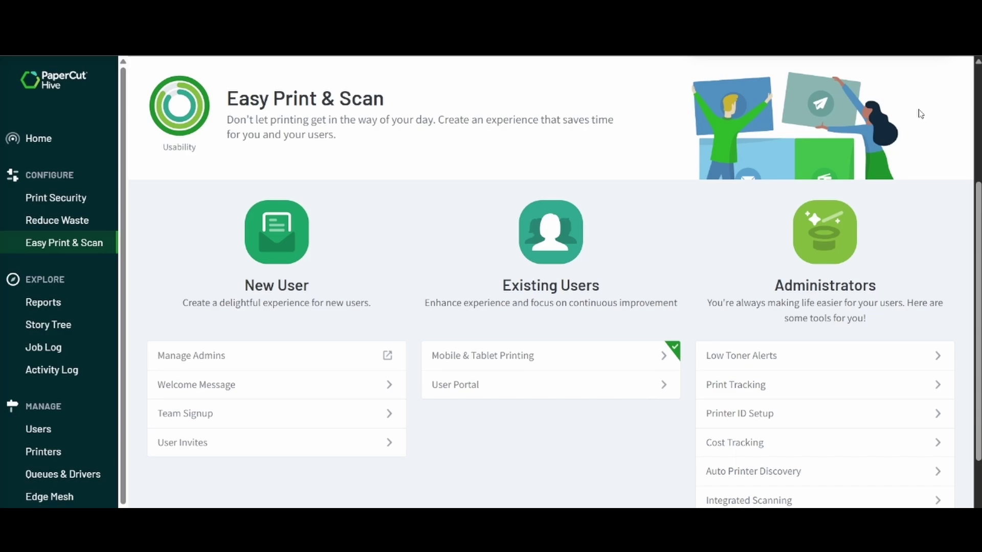
Step: Print only page 1 of the Easy Print & Scan page to the PaperCut Printer destination
{"action": "left_click", "coordinate": [972, 41]}
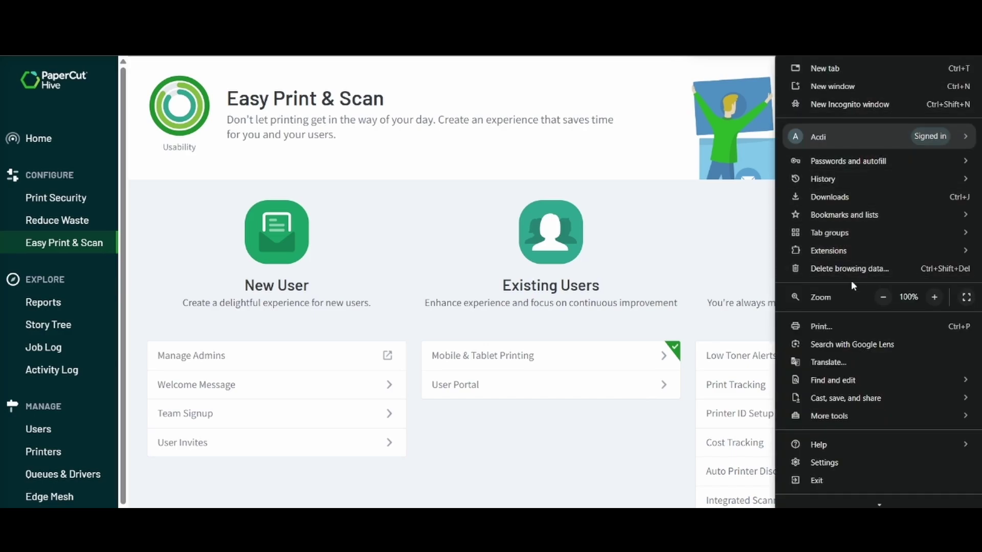
{"action": "left_click", "coordinate": [859, 332]}
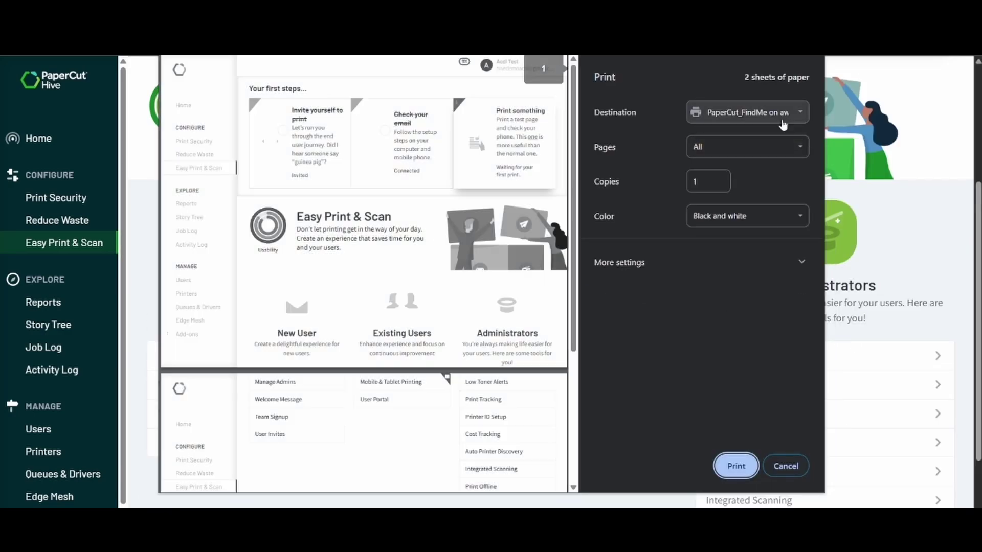
{"action": "left_click", "coordinate": [783, 122]}
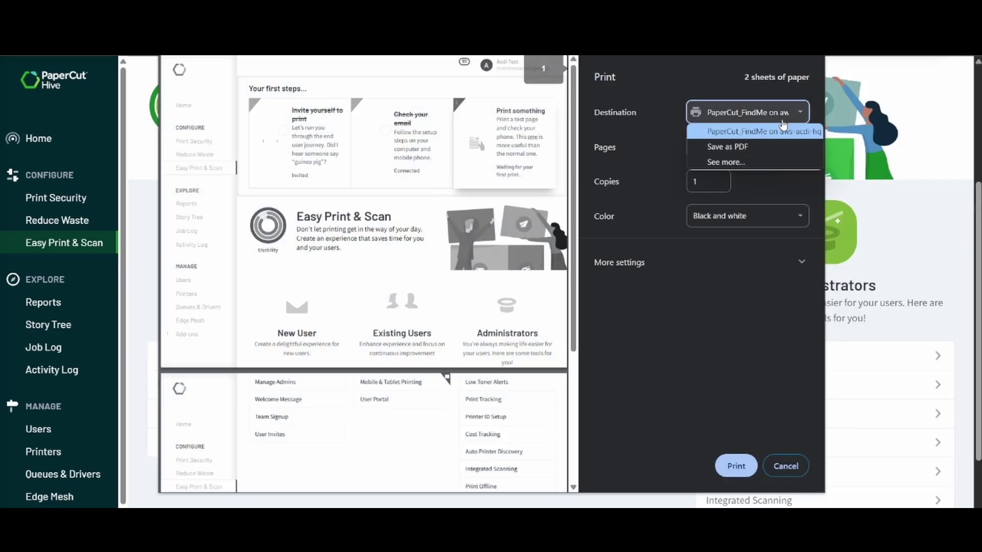
{"action": "left_click", "coordinate": [748, 160]}
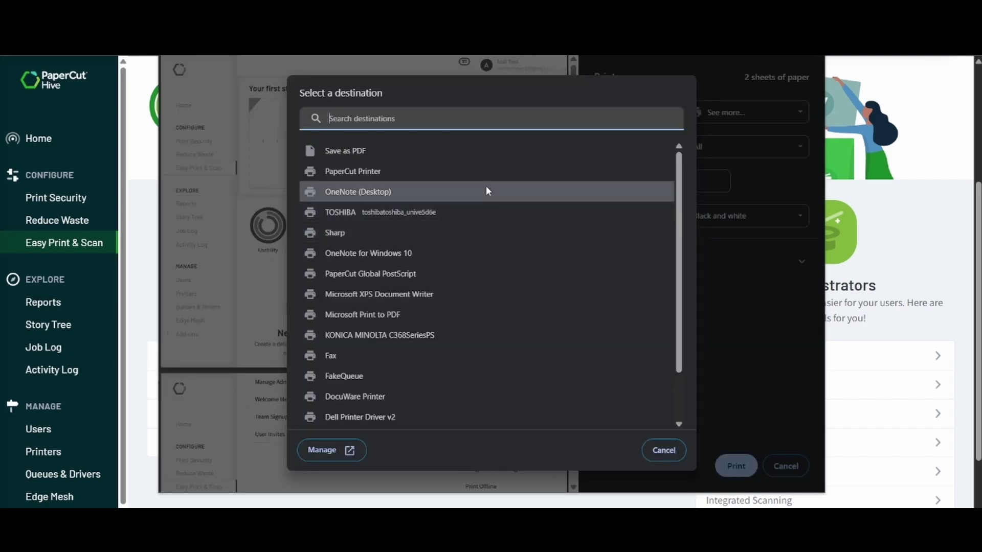
{"action": "left_click", "coordinate": [353, 174]}
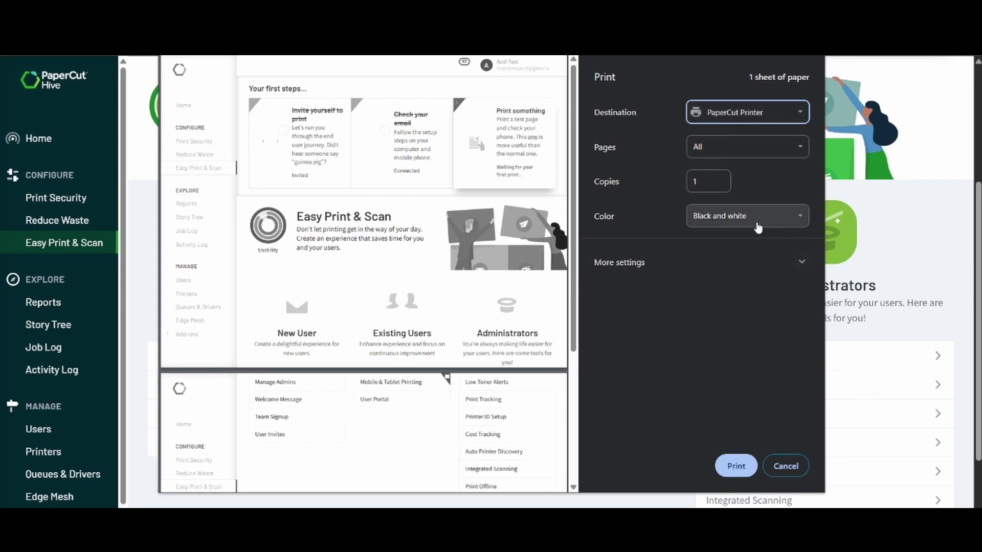
{"action": "left_click", "coordinate": [722, 154]}
{"action": "left_click", "coordinate": [718, 214]}
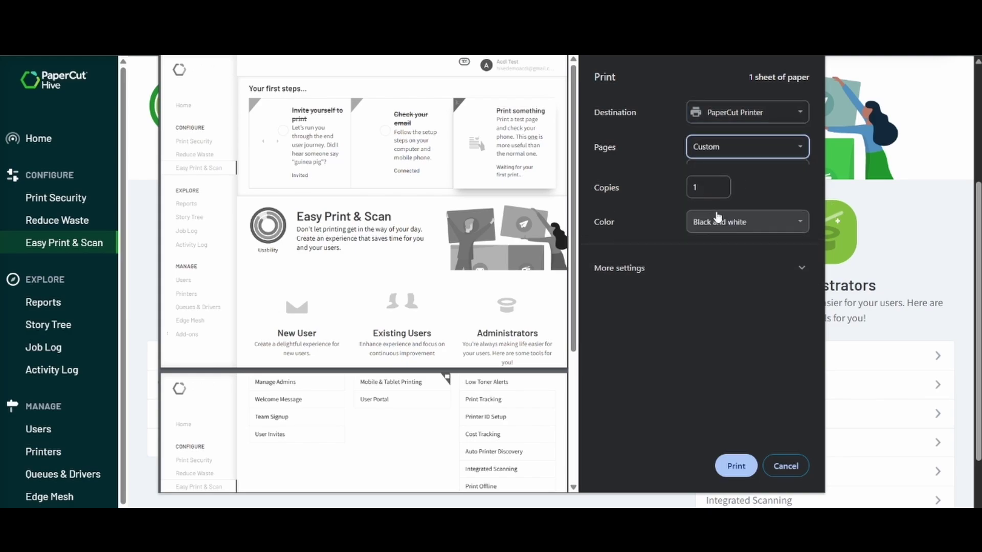
{"action": "type", "text": "1"}
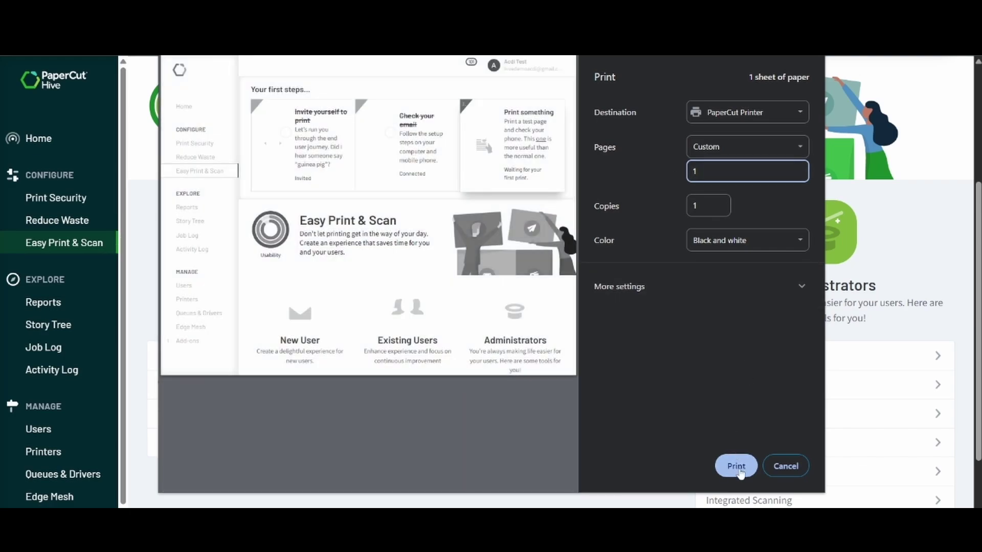
{"action": "left_click", "coordinate": [737, 467]}
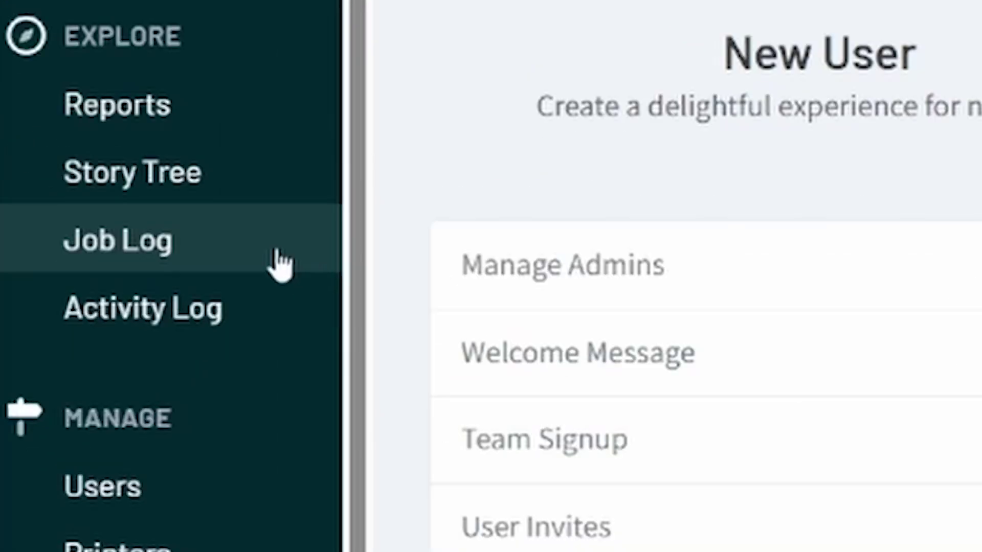
Step: Open the Job Log and print it in black and white to the PaperCut Printer
{"action": "left_click", "coordinate": [84, 353]}
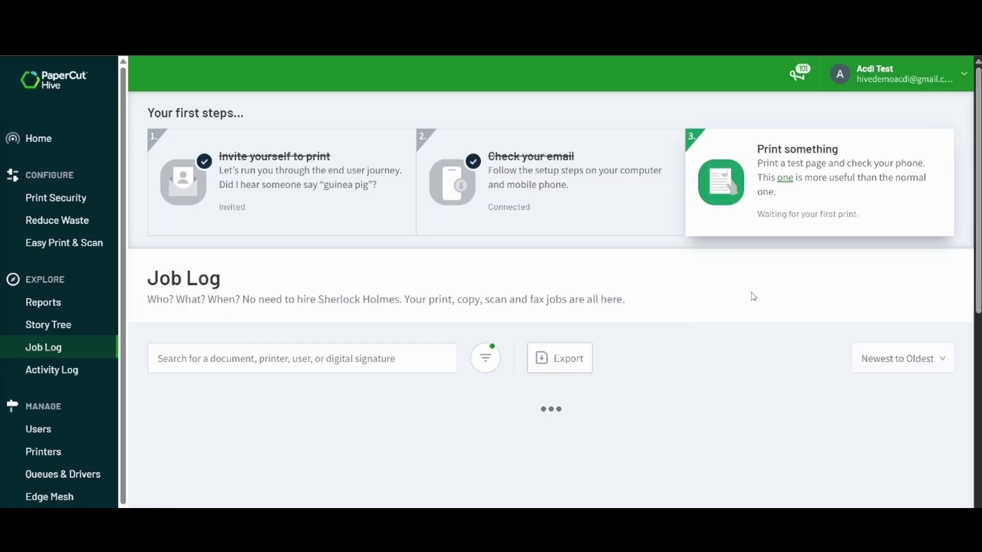
{"action": "scroll", "coordinate": [752, 289], "scroll_direction": "down", "scroll_amount": 3}
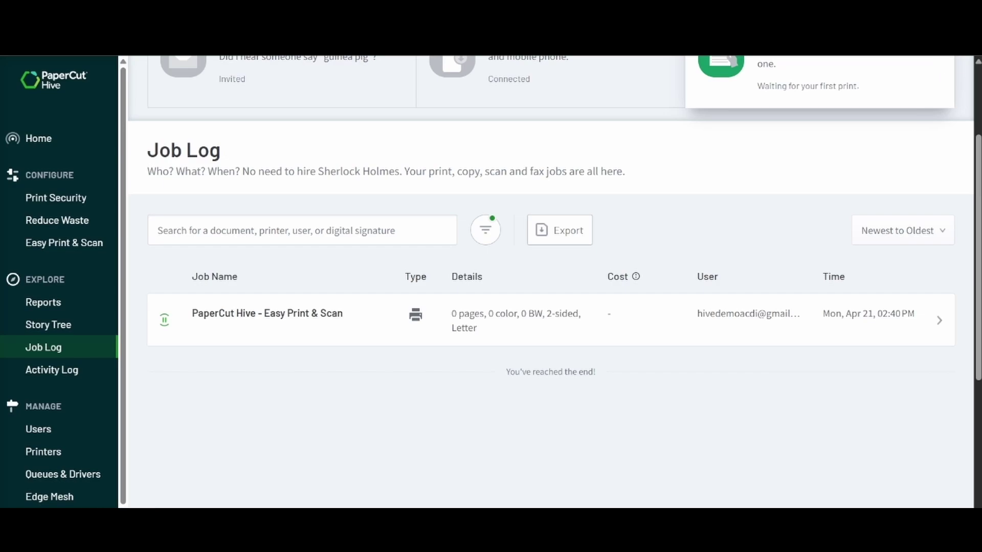
{"action": "left_click", "coordinate": [971, 52]}
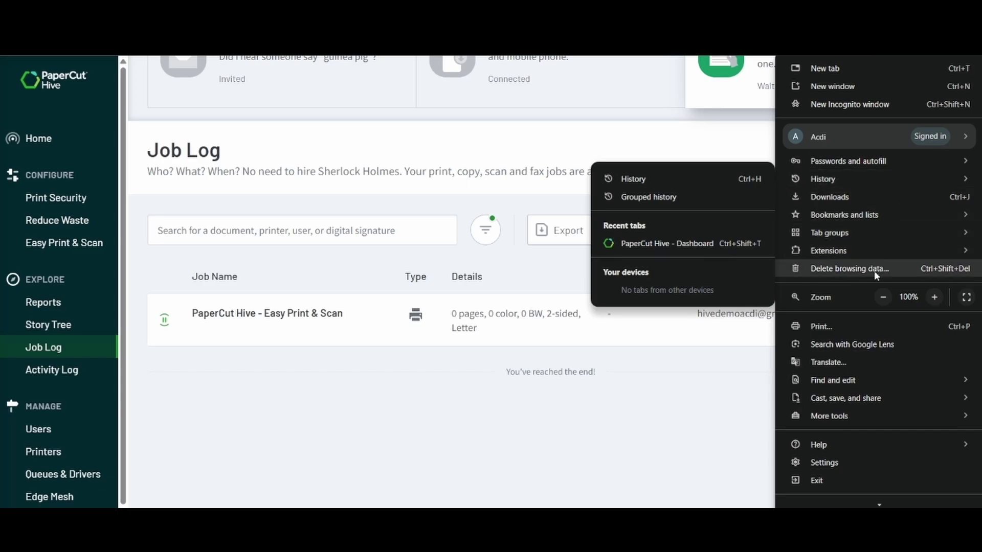
{"action": "left_click", "coordinate": [876, 326]}
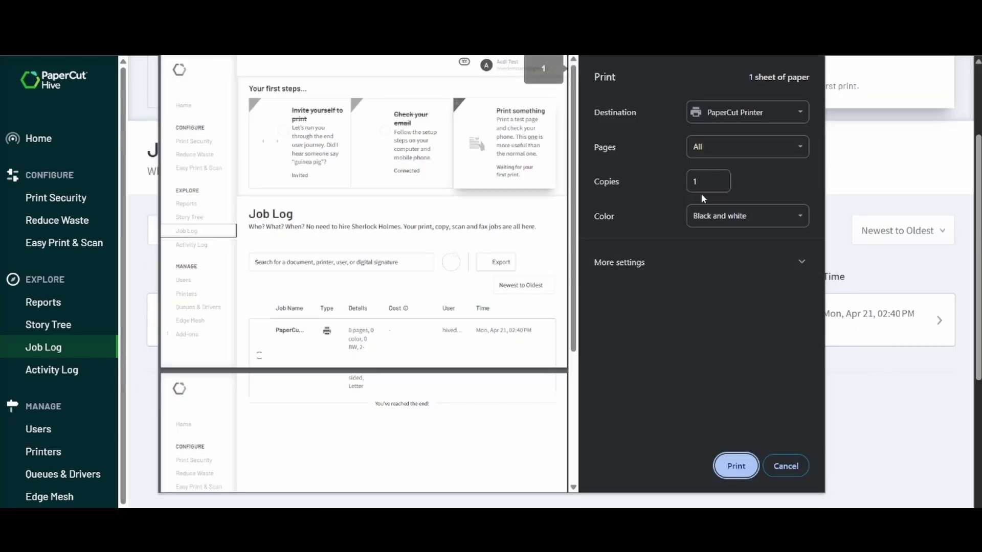
{"action": "left_click", "coordinate": [711, 152]}
{"action": "left_click", "coordinate": [713, 222]}
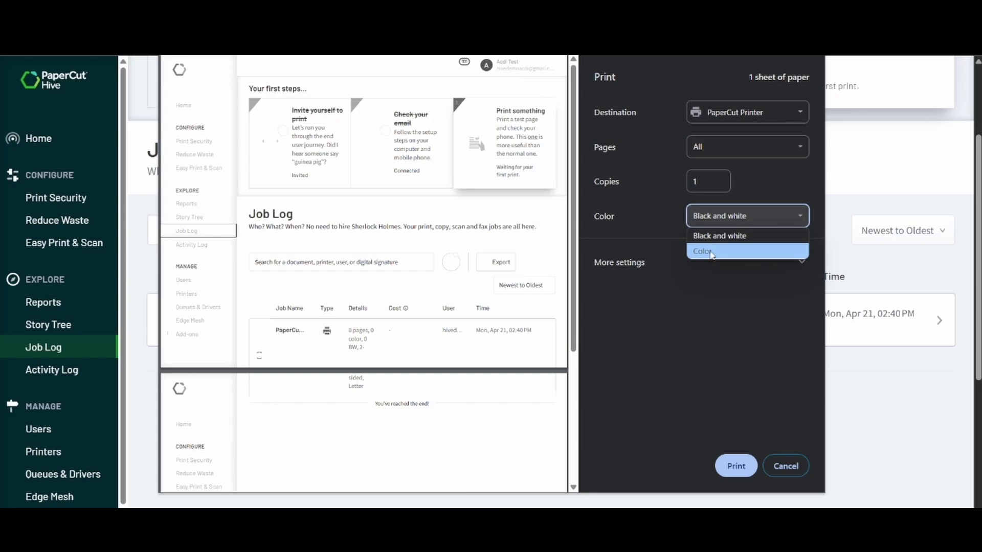
{"action": "left_click", "coordinate": [715, 236]}
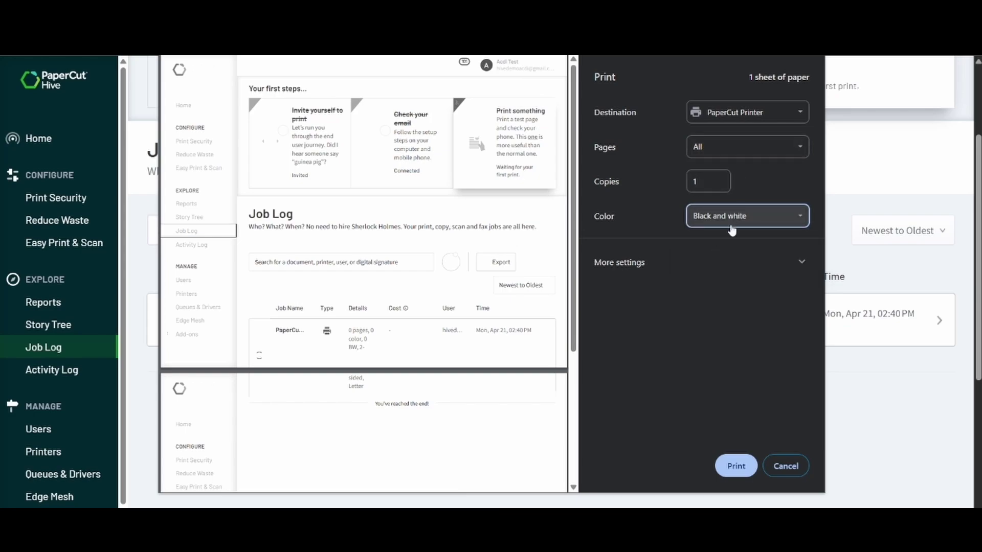
{"action": "left_click", "coordinate": [708, 148]}
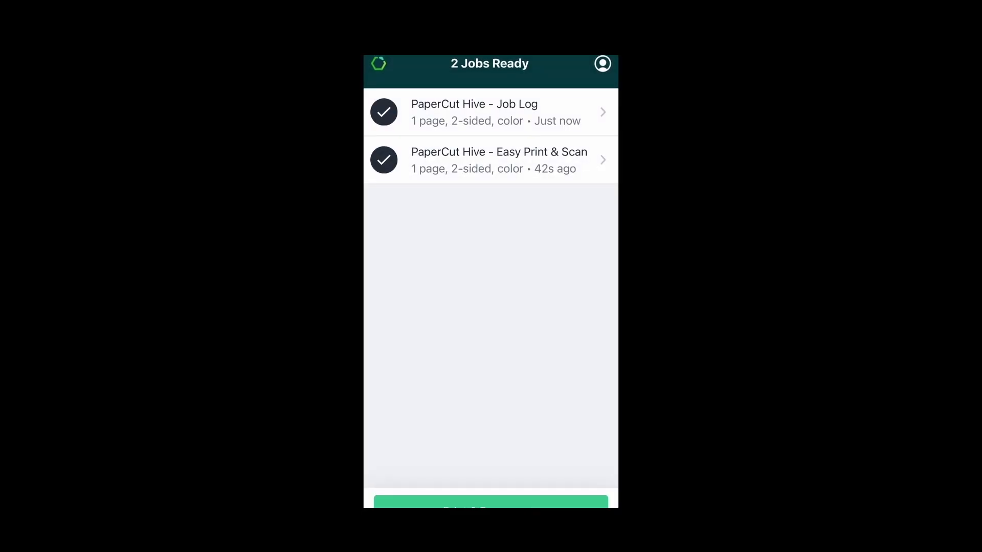
Step: In the phone app, delete the Easy Print & Scan job and print the Job Log job to FakeQueue
{"action": "left_click", "coordinate": [499, 159]}
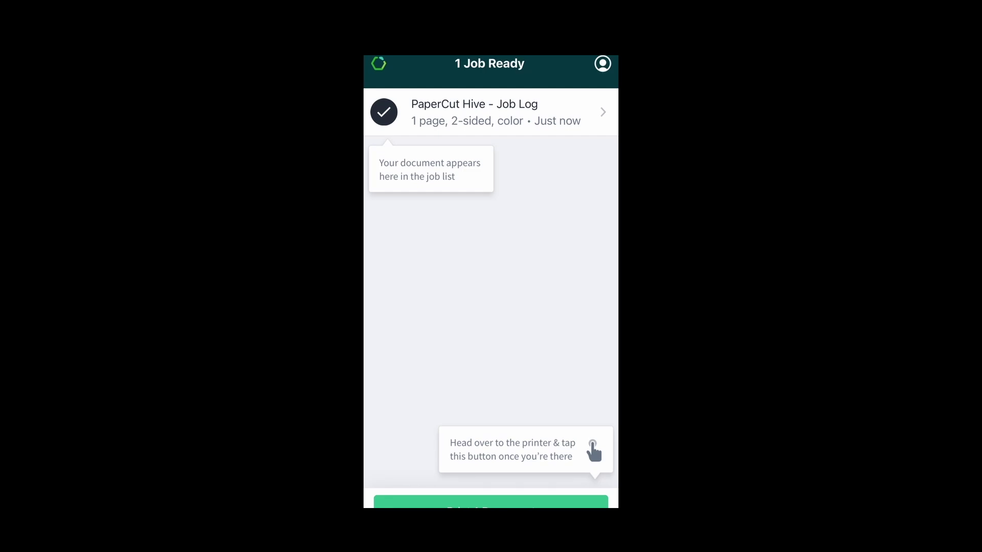
{"action": "left_click", "coordinate": [486, 112]}
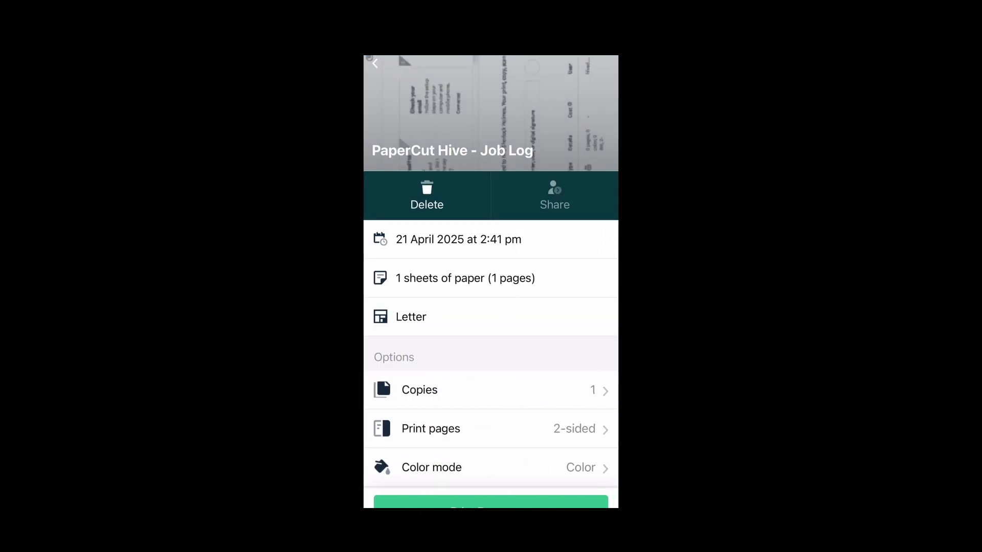
{"action": "left_click", "coordinate": [491, 502]}
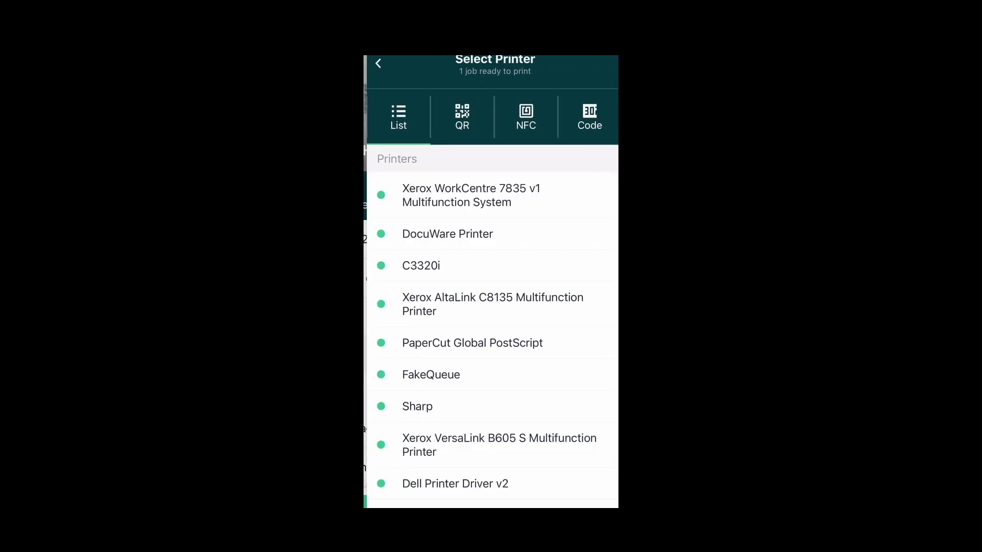
{"action": "scroll", "coordinate": [491, 328], "scroll_direction": "down", "scroll_amount": 2}
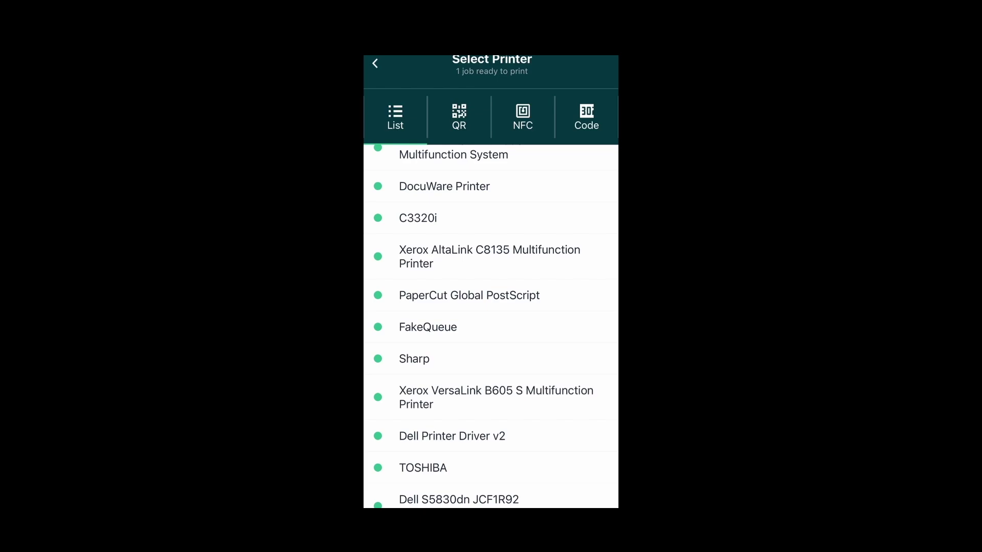
{"action": "left_click", "coordinate": [428, 326]}
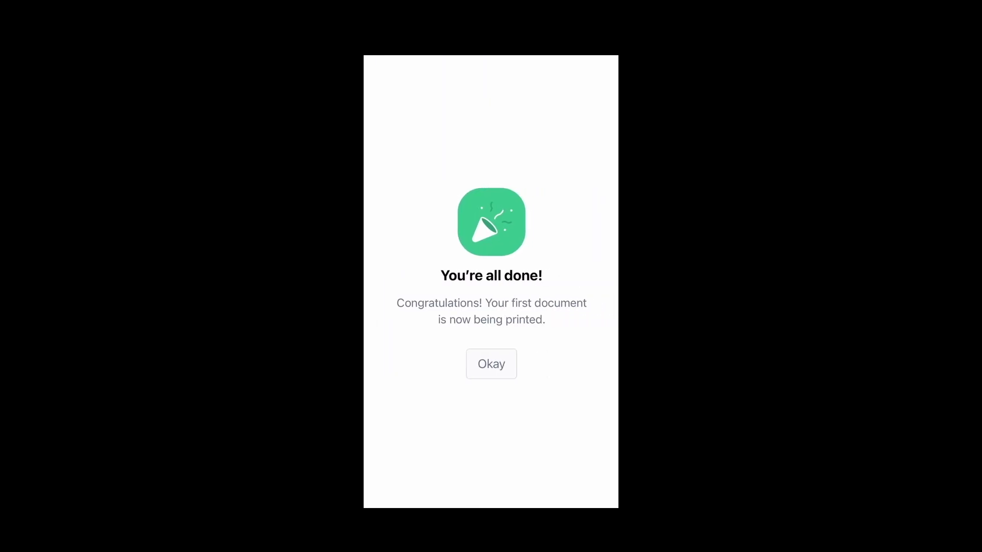
{"action": "left_click", "coordinate": [491, 365]}
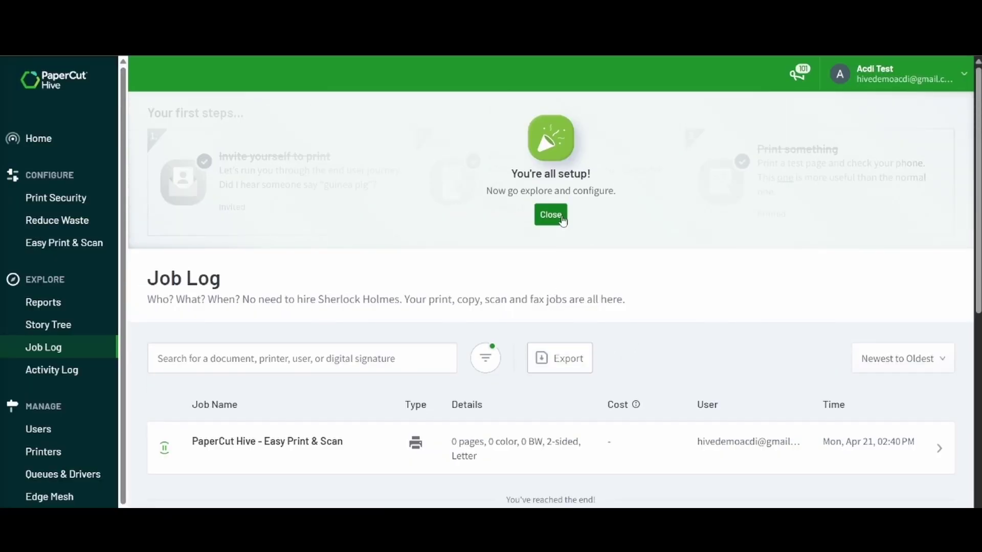
Step: Close the 'You're all setup!' panel and reload the Job Log page
{"action": "left_click", "coordinate": [559, 215]}
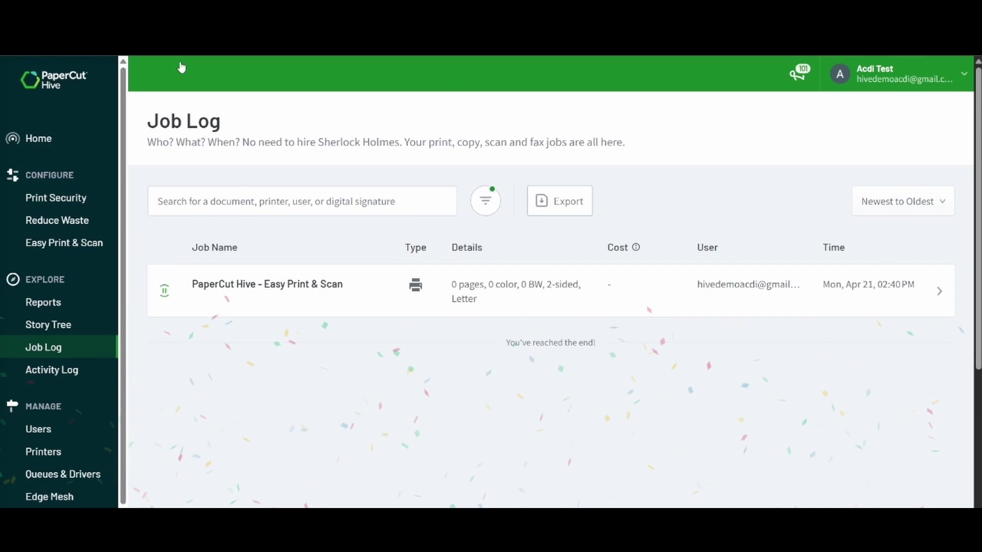
{"action": "key", "text": "F5"}
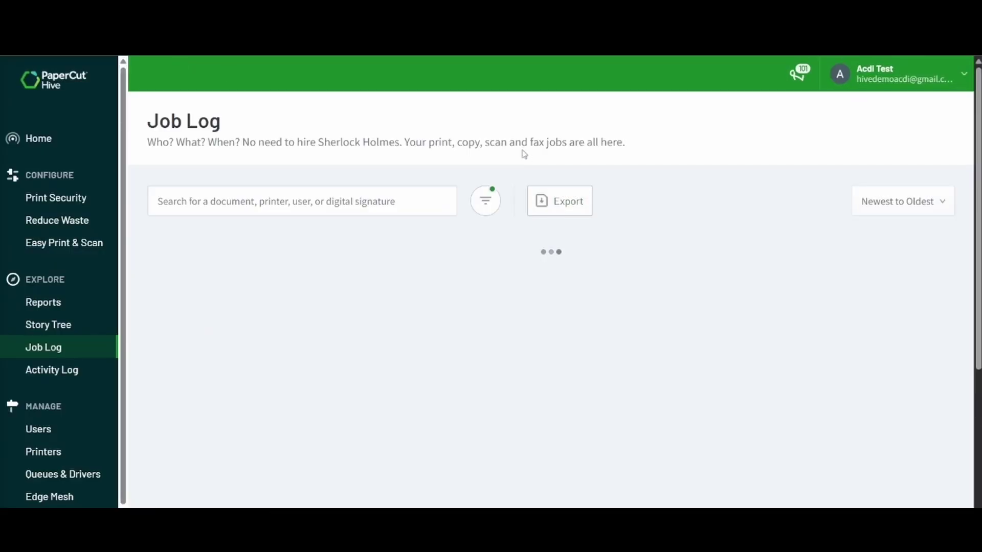